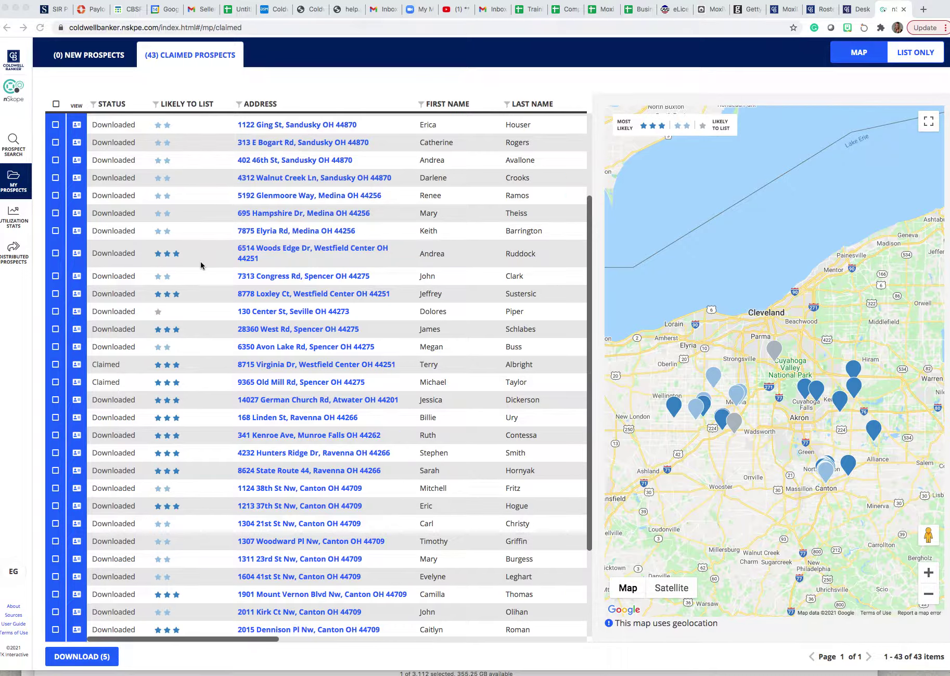
Add the four consecutive two-star Sandusky prospects to the selection in the claimed prospects list.
key("super+l")
left_click(55, 142)
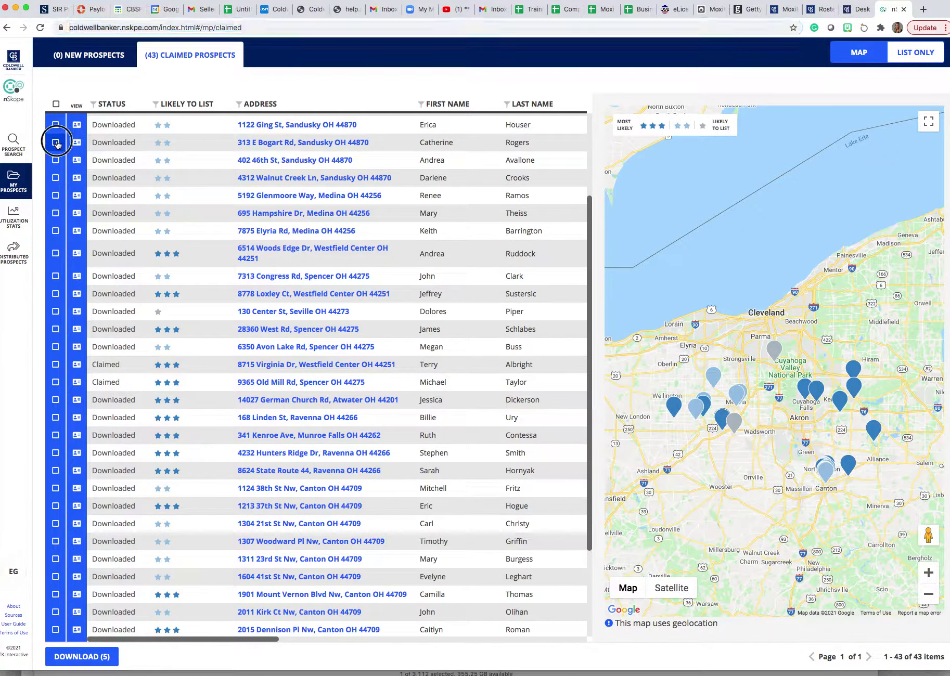
left_click(55, 125)
left_click(55, 159)
left_click(56, 178)
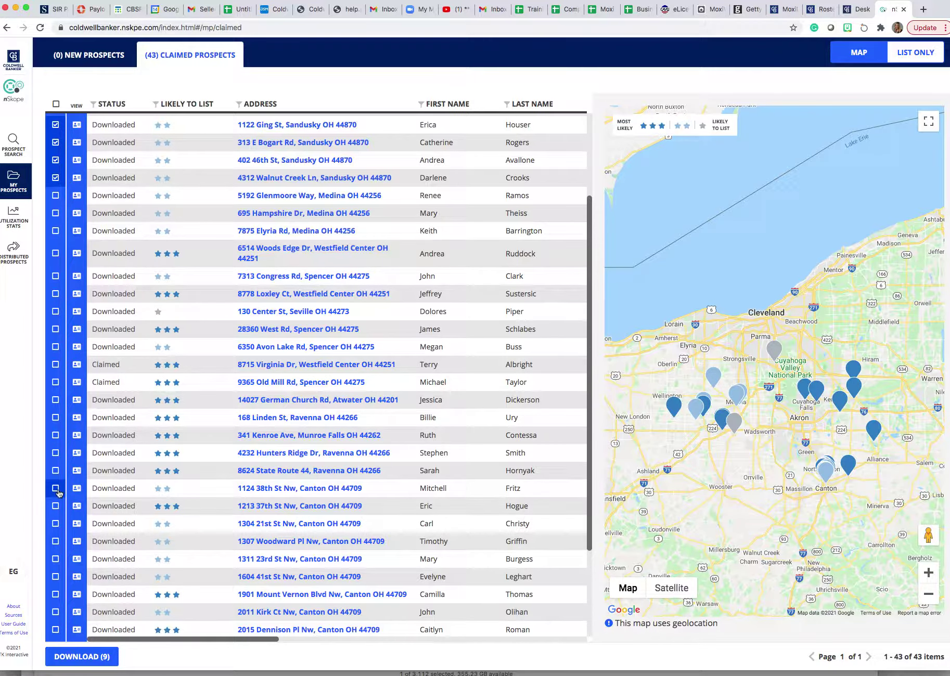
Download the selected prospects as a spreadsheet and dismiss the success message.
scroll(70, 486, "down", 5)
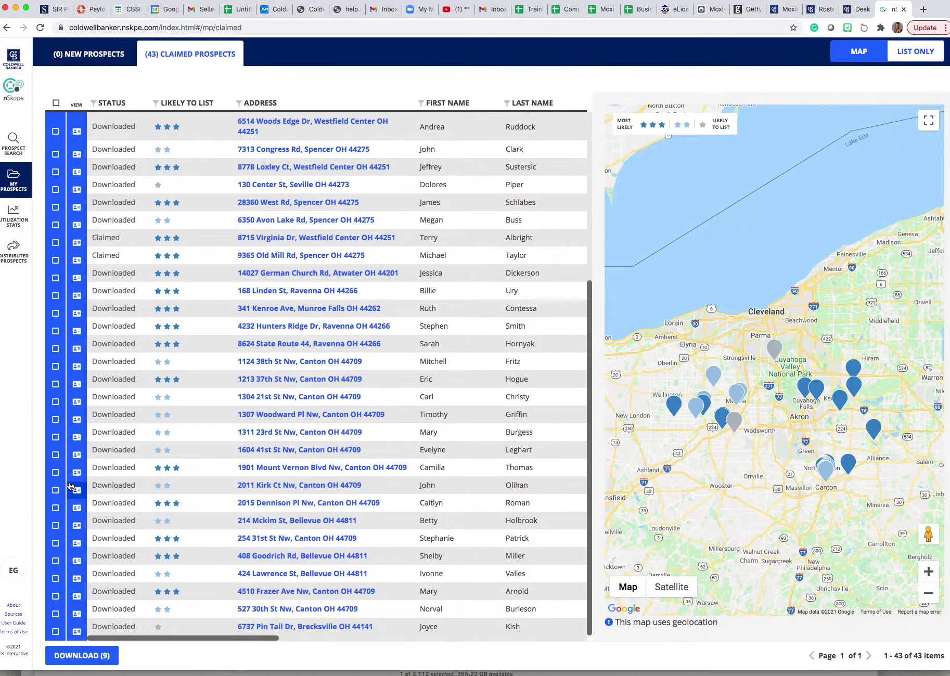
left_click(85, 665)
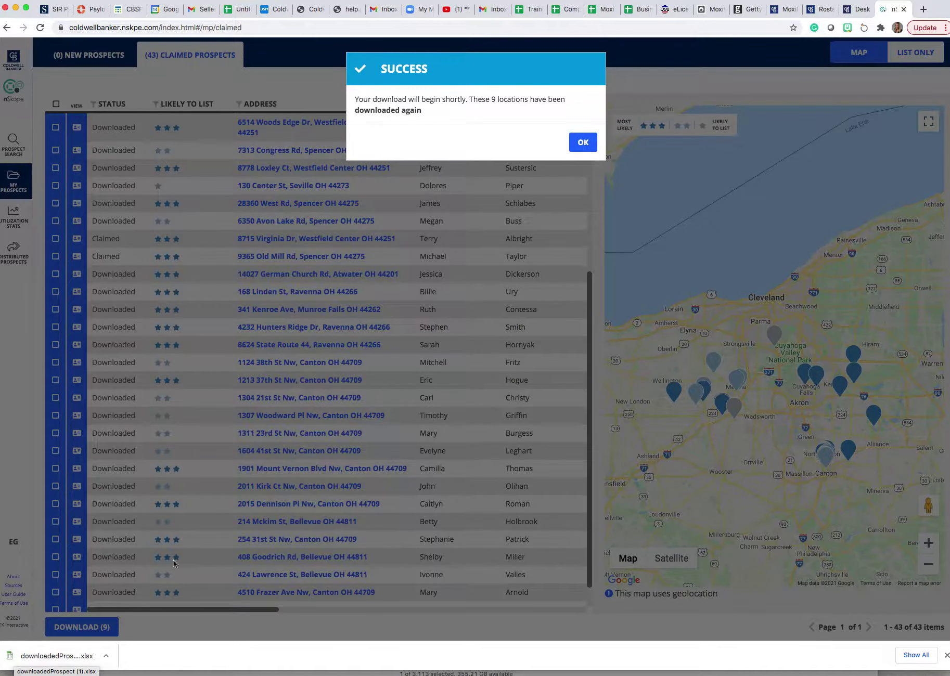
left_click(583, 143)
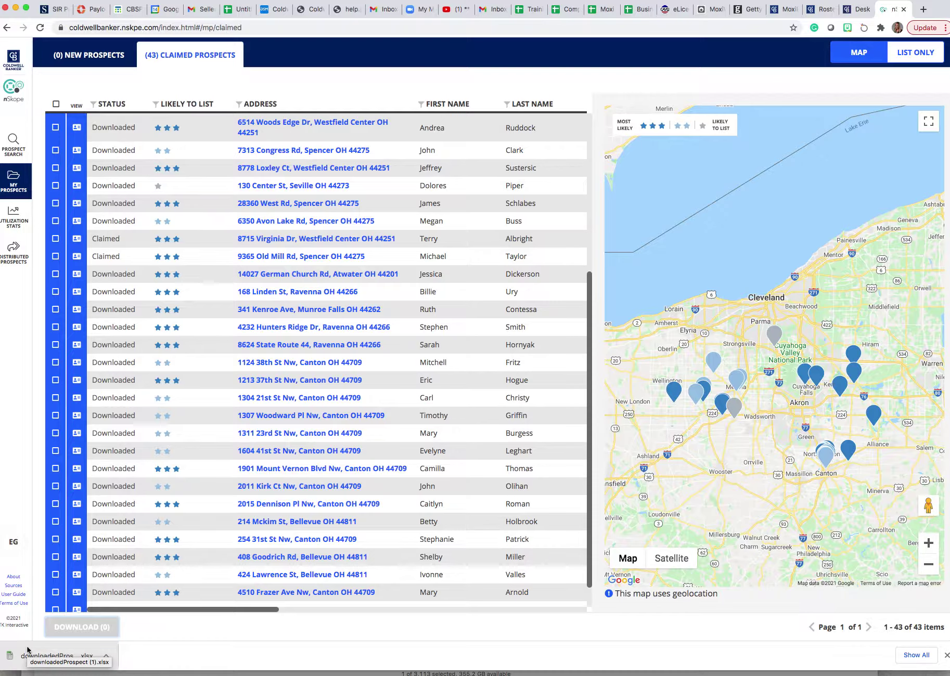
left_click(107, 657)
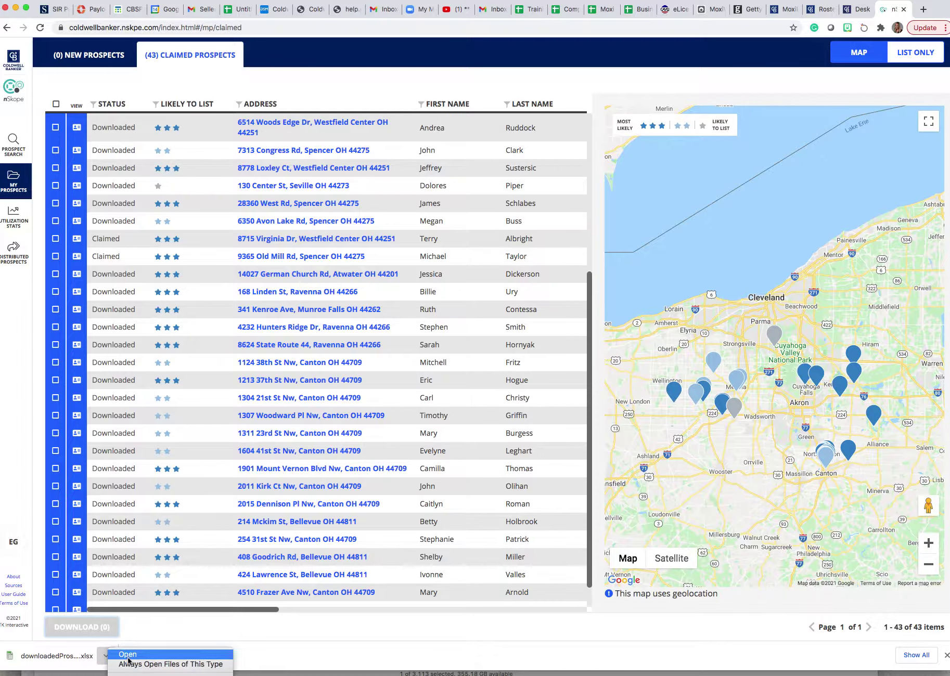
left_click(128, 674)
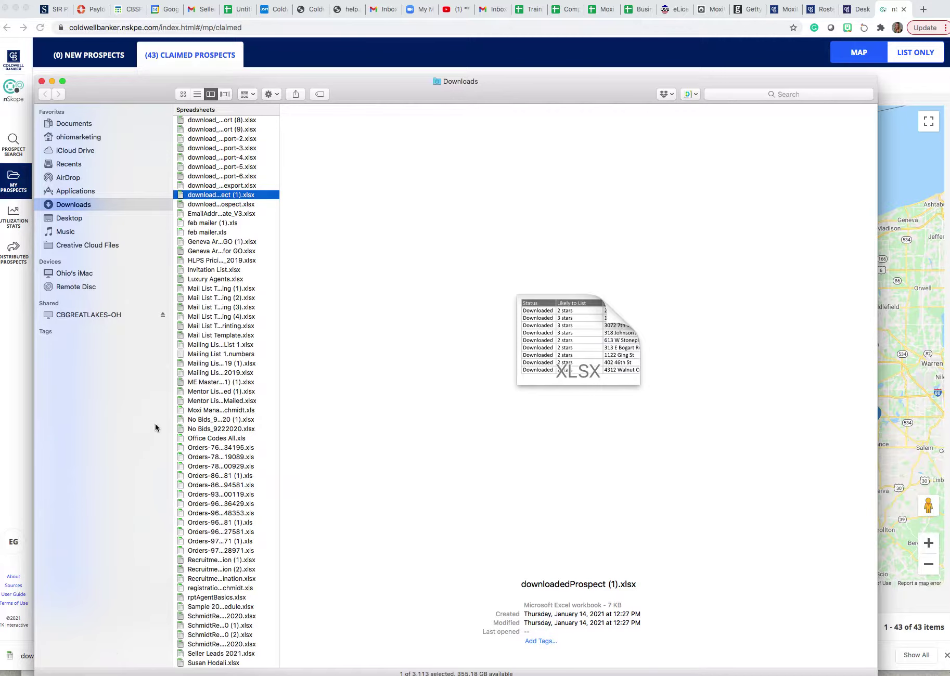
left_click_drag(359, 95, 367, 51)
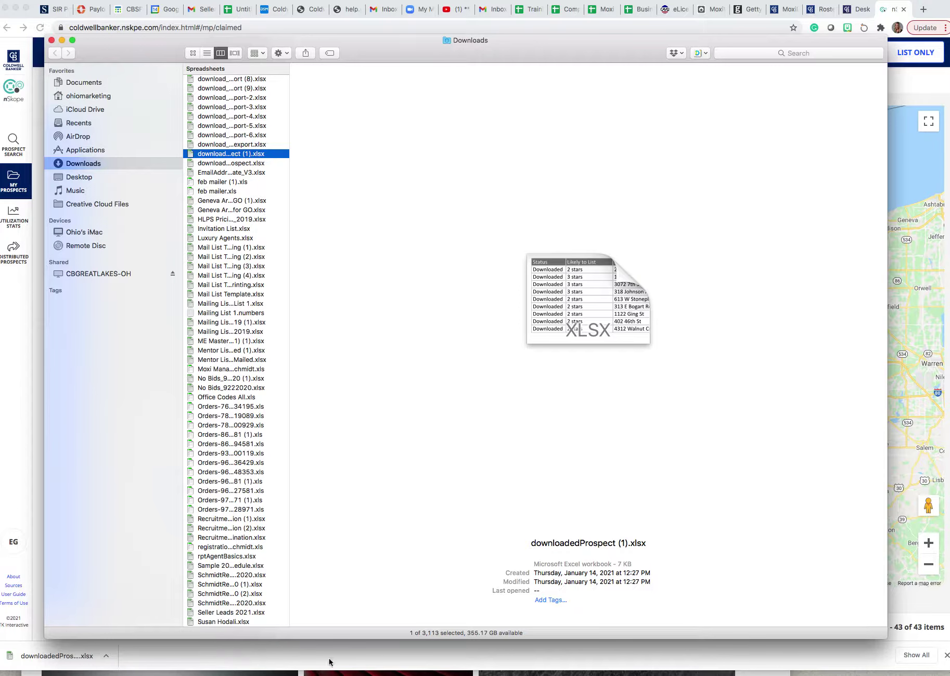
left_click(51, 41)
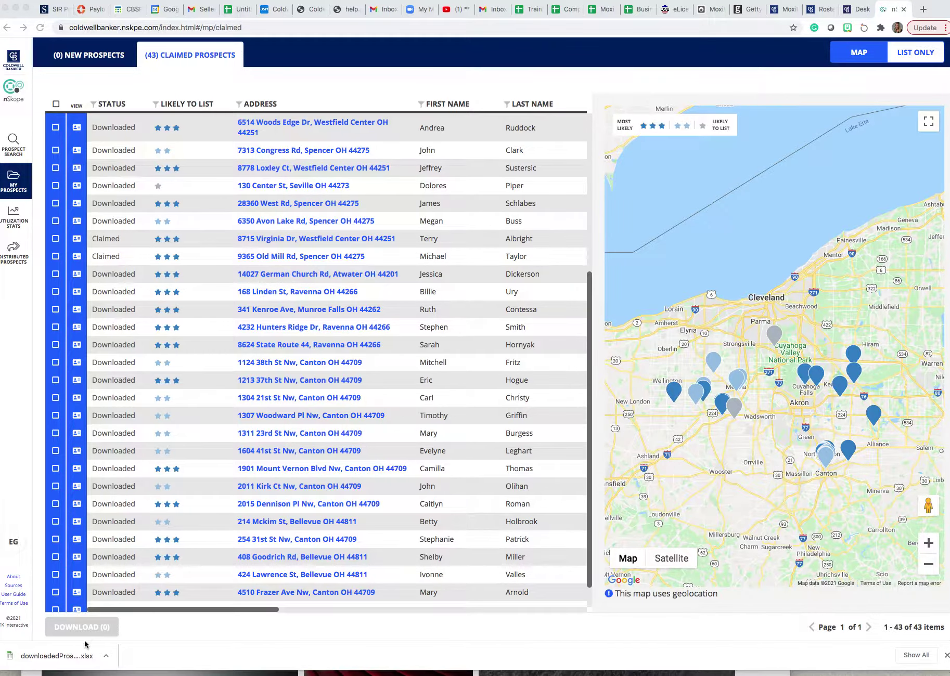
left_click(107, 657)
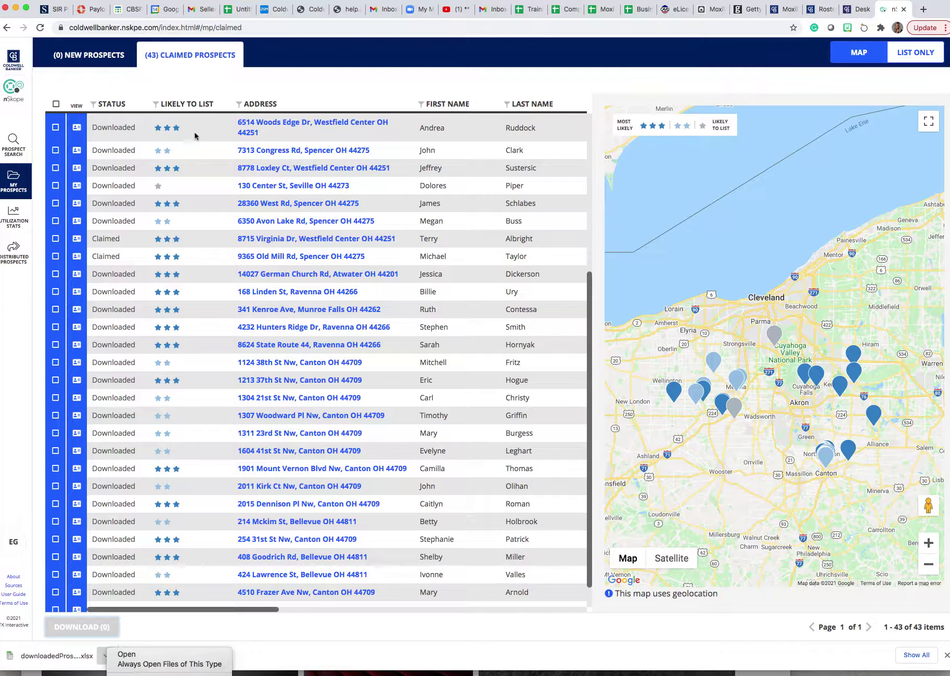
left_click(207, 3)
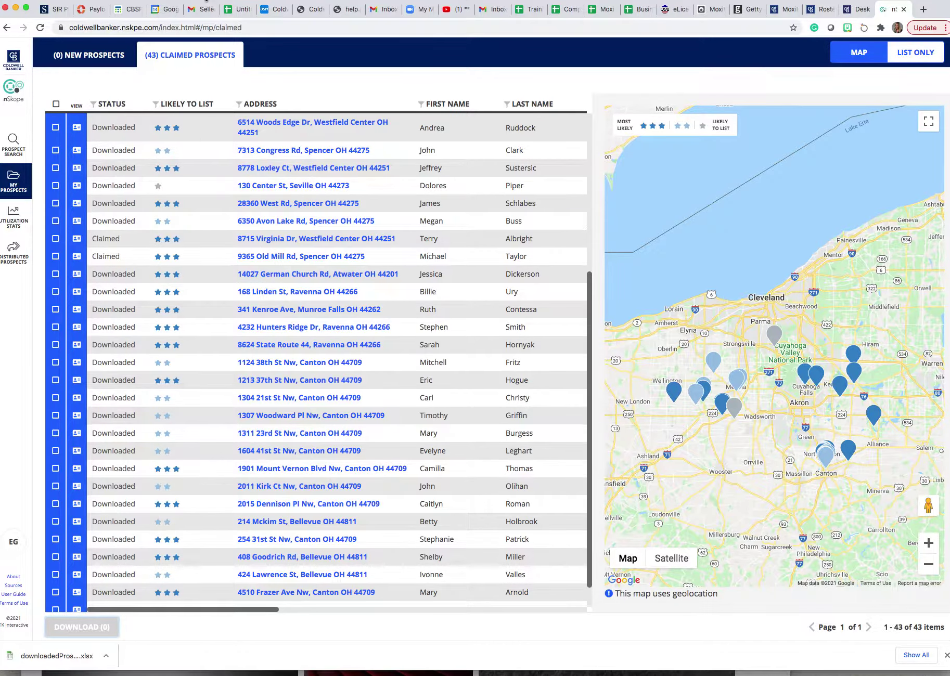
Show the downloaded prospect spreadsheet in Finder and widen the file list column to fit the full file names.
left_click(105, 656)
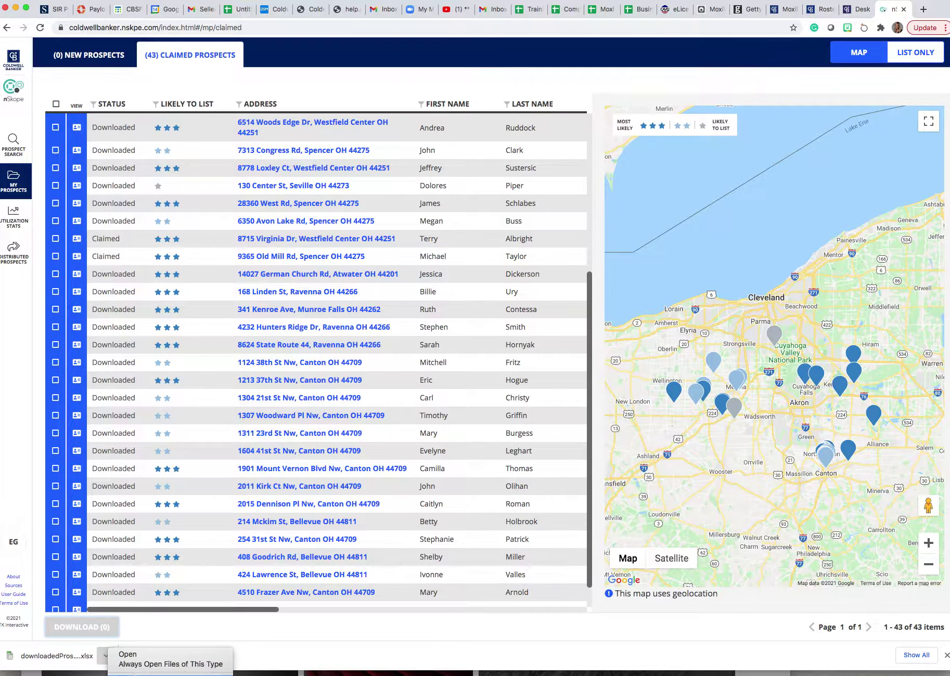
left_click(130, 667)
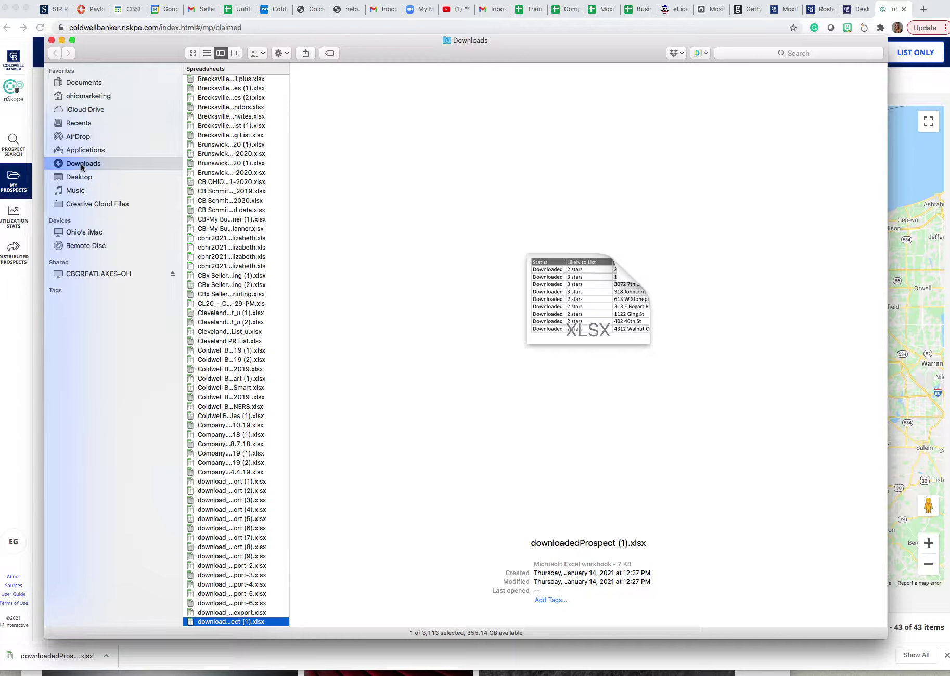
scroll(171, 380, "down", 1)
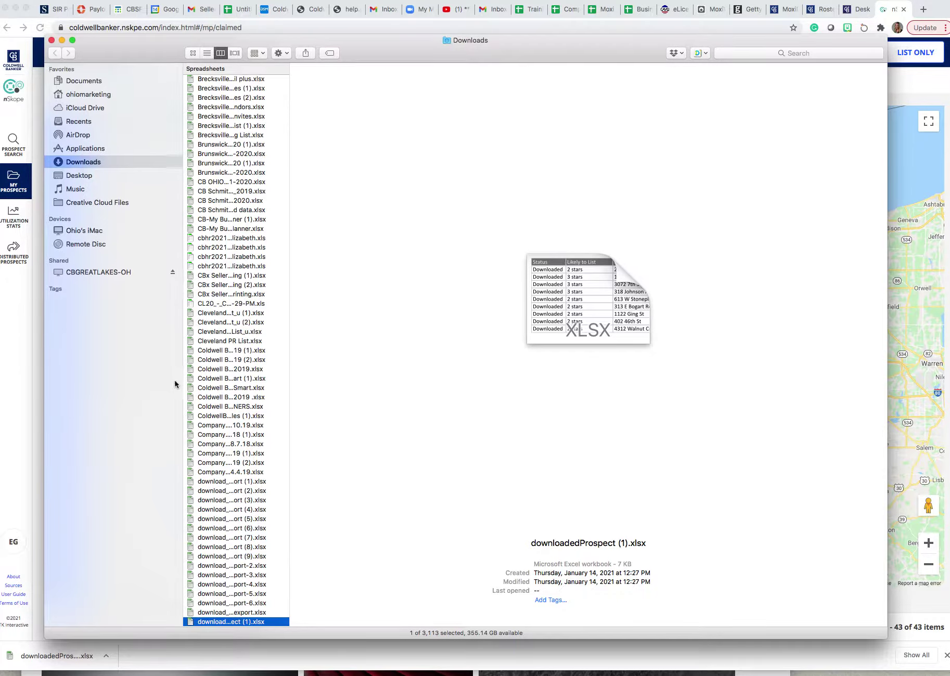
scroll(224, 425, "down", 3)
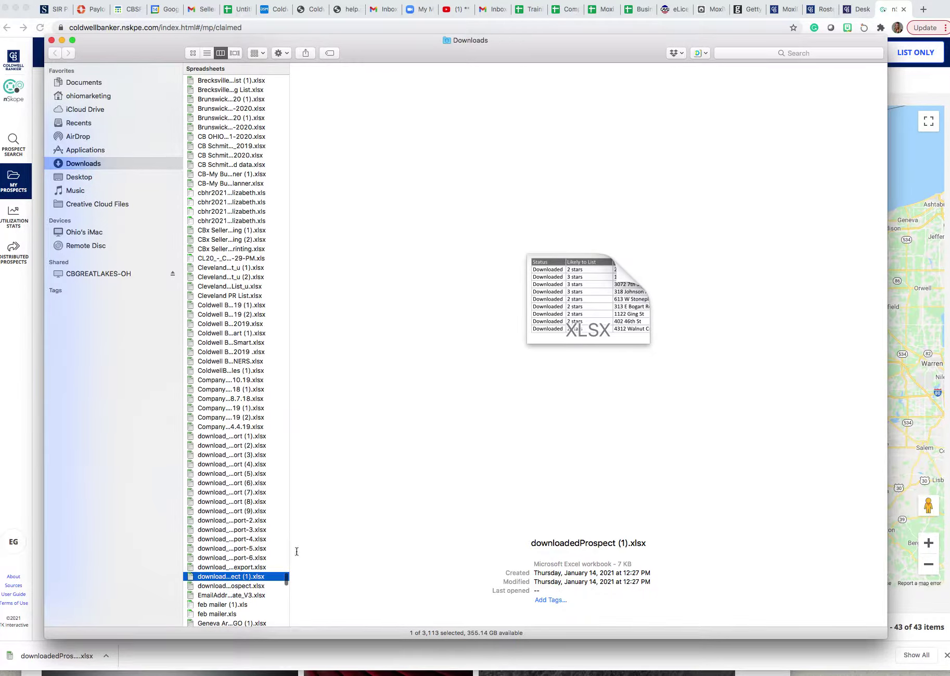
left_click_drag(290, 550, 357, 551)
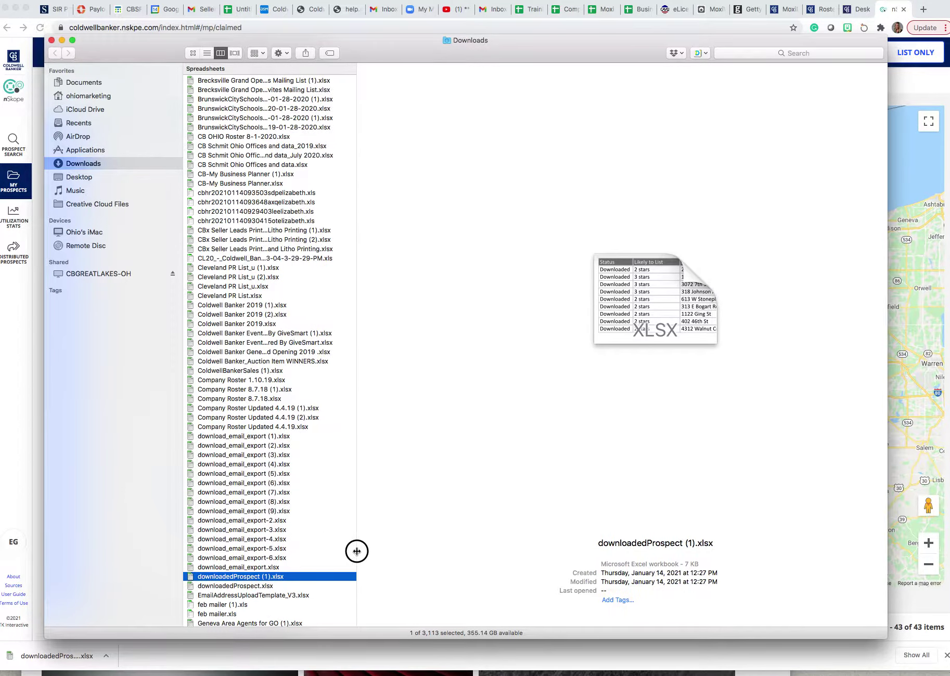
Try to rename the downloadedProspect (1).xlsx file as Seller Leads 2021.
right_click(241, 578)
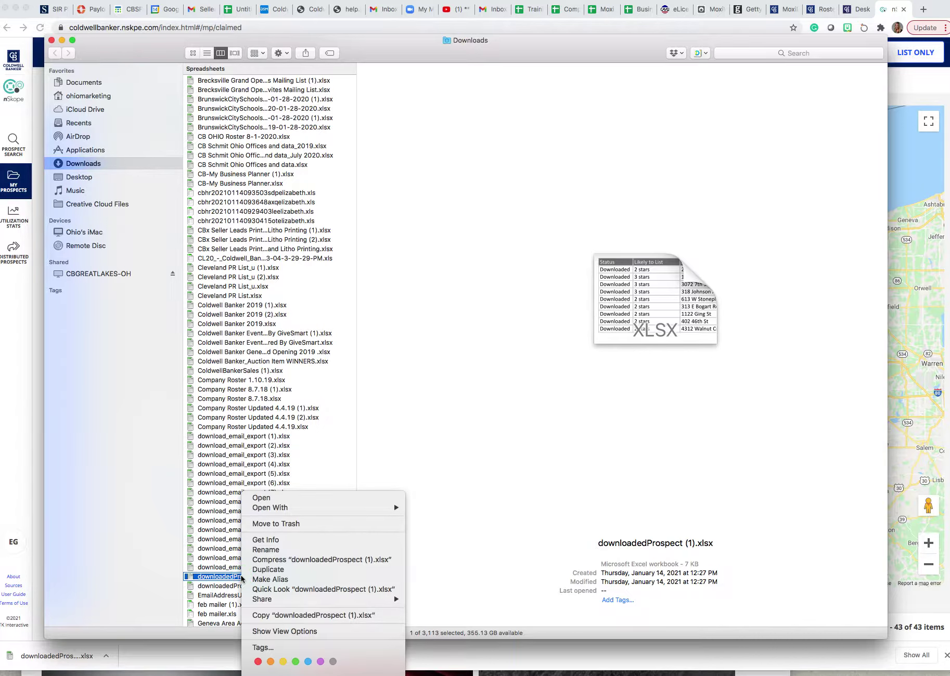
left_click(252, 551)
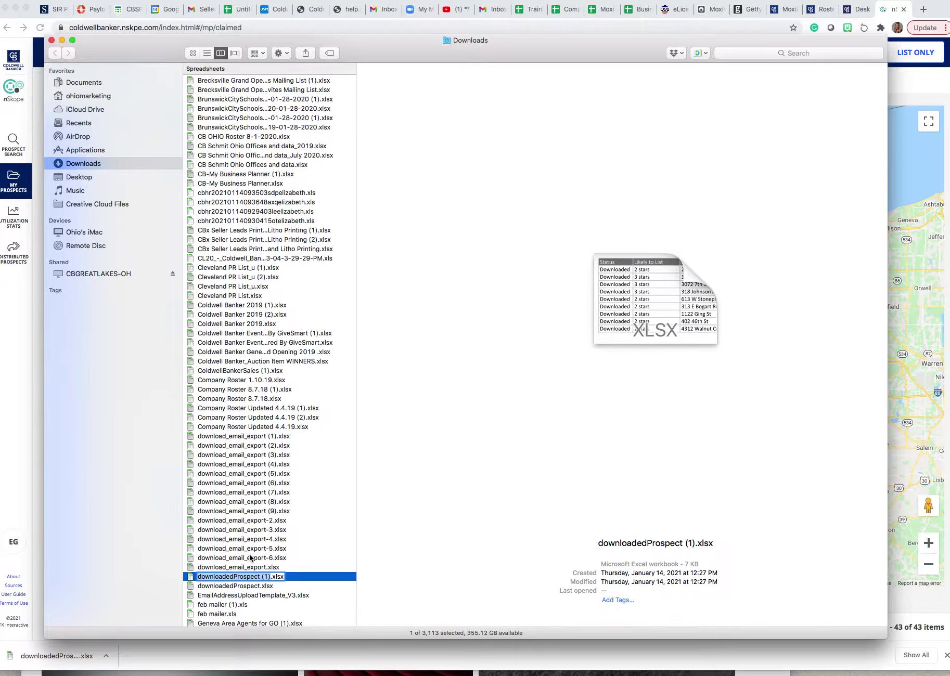
type("Seller")
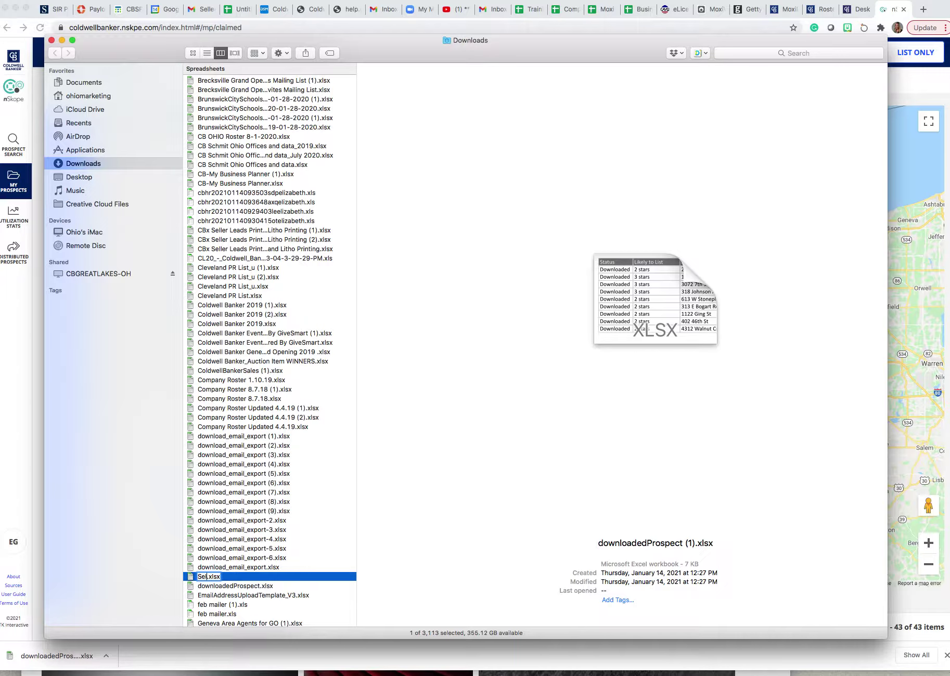
type("Leads 2021")
left_click(167, 587)
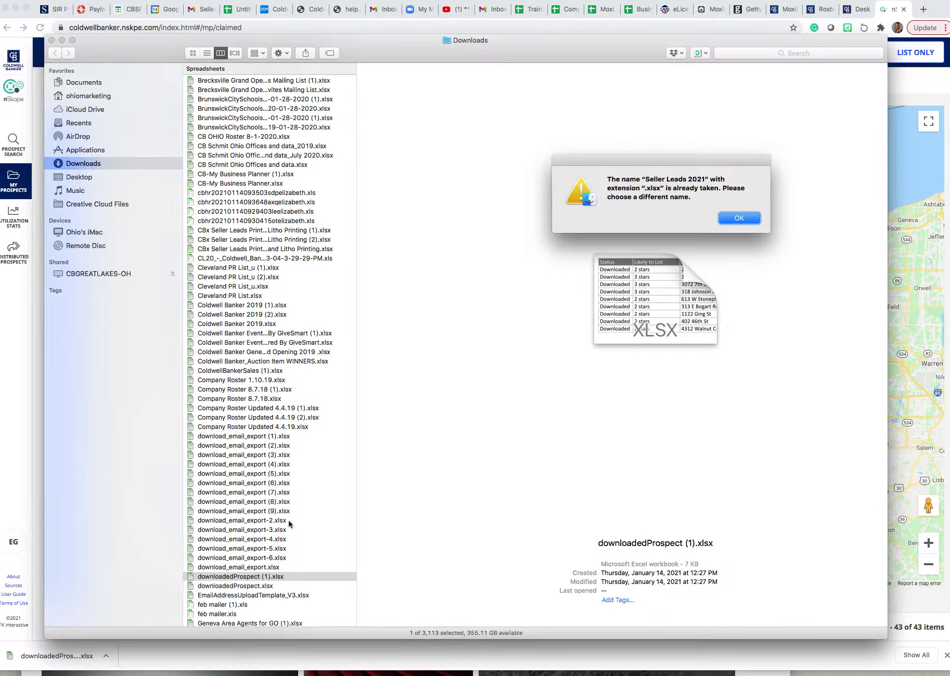
left_click(732, 219)
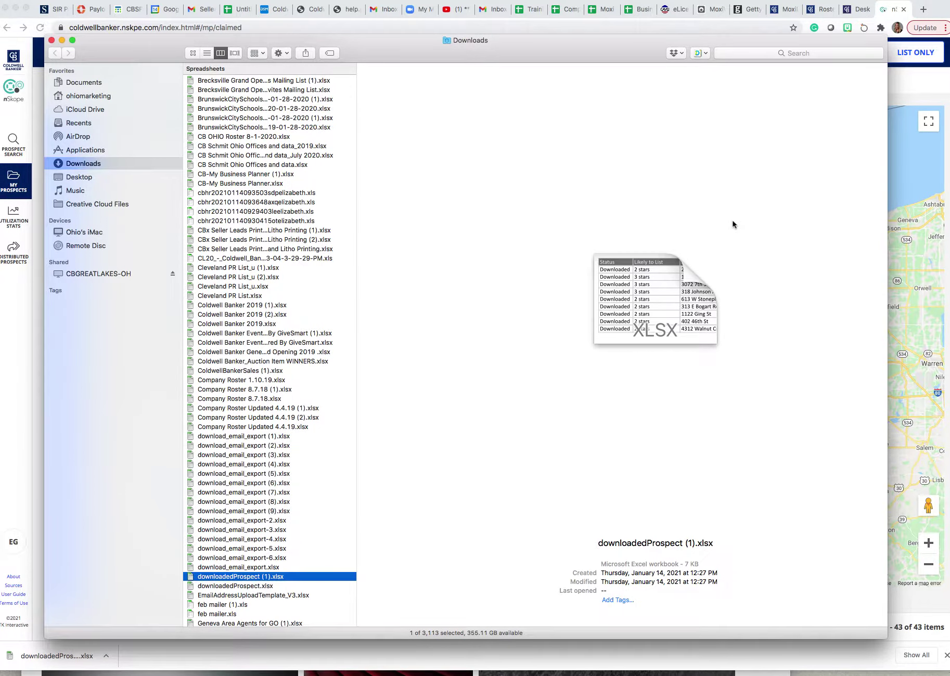
Rename the downloadedProspect (1).xlsx file as Seller Leads Jan 2021 and locate it in the Downloads list.
left_click(268, 577)
right_click(267, 577)
left_click(285, 550)
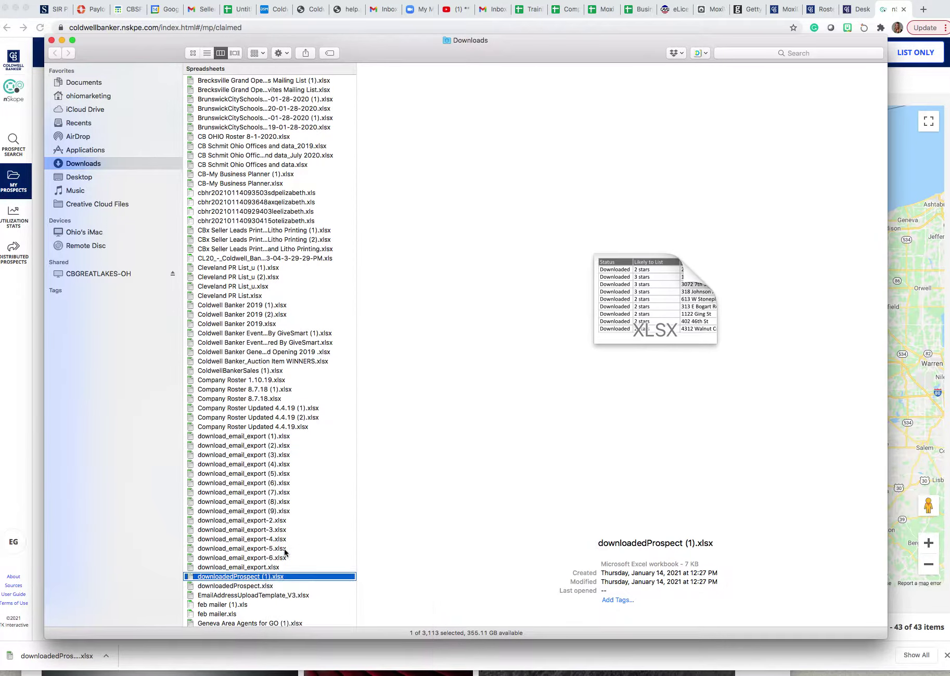
type("S")
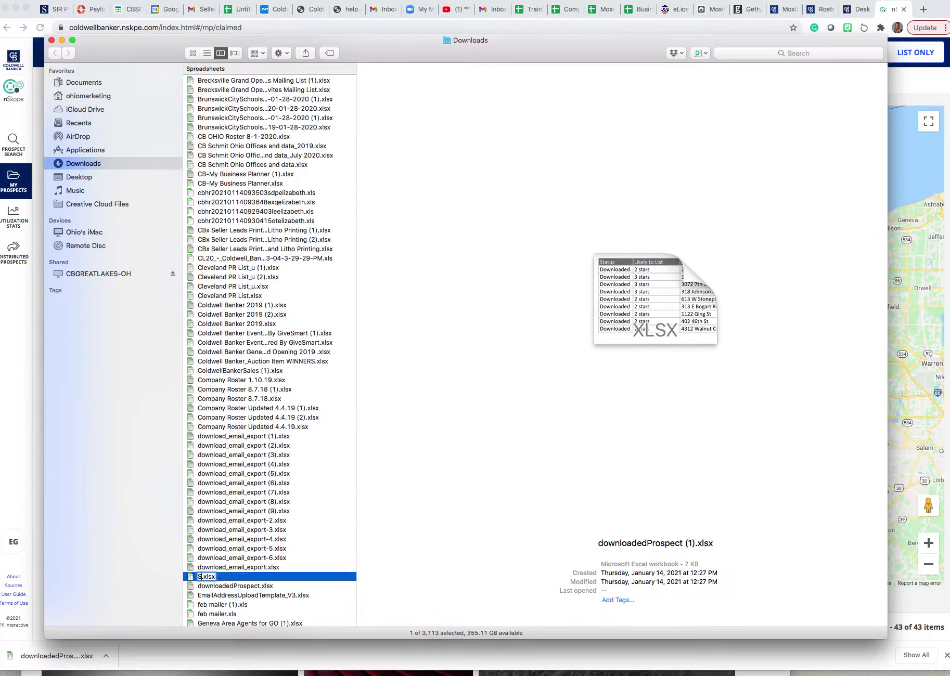
type("eller ")
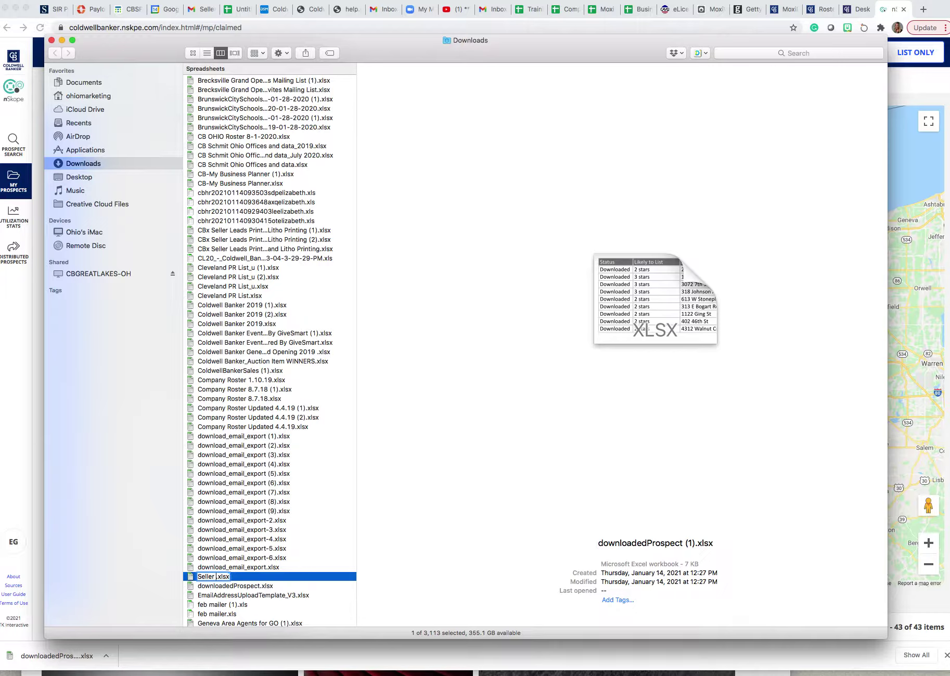
type("Leads Jan 2021")
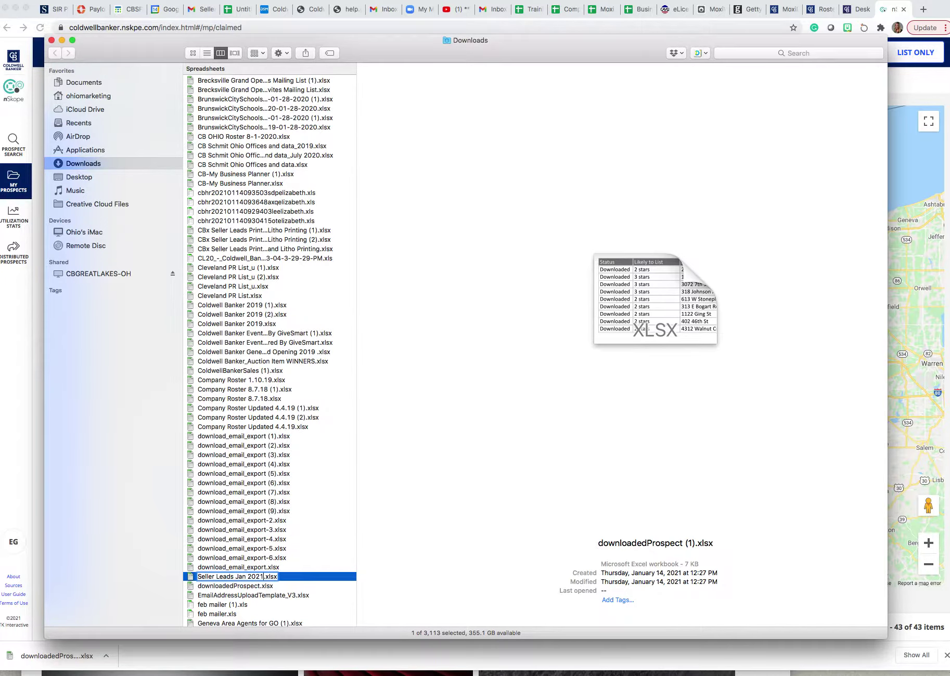
key("Return")
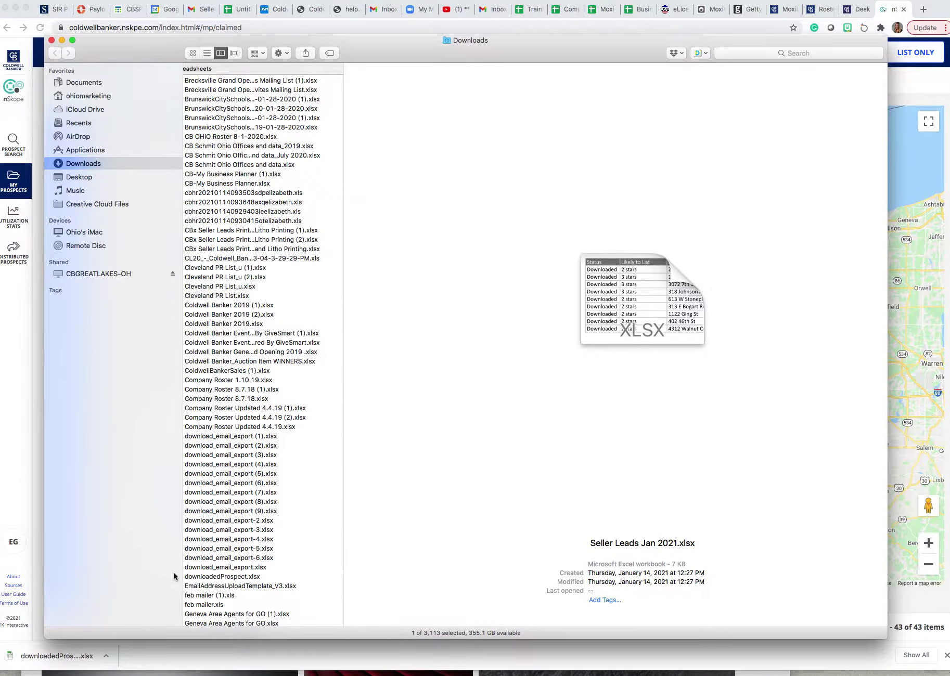
scroll(216, 578, "down", 4)
scroll(216, 577, "down", 10)
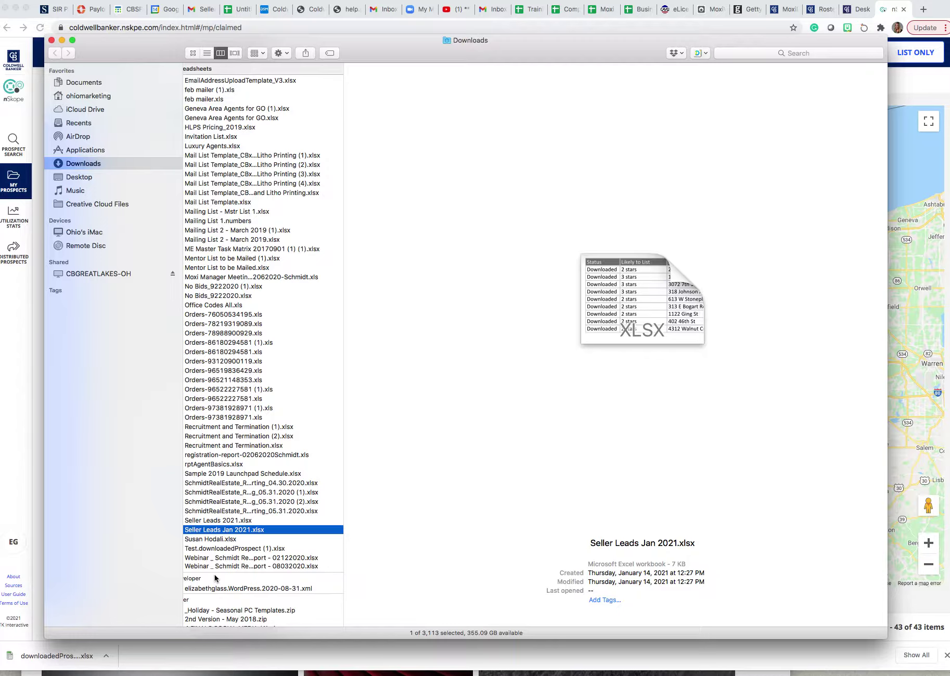
scroll(215, 578, "right", 3)
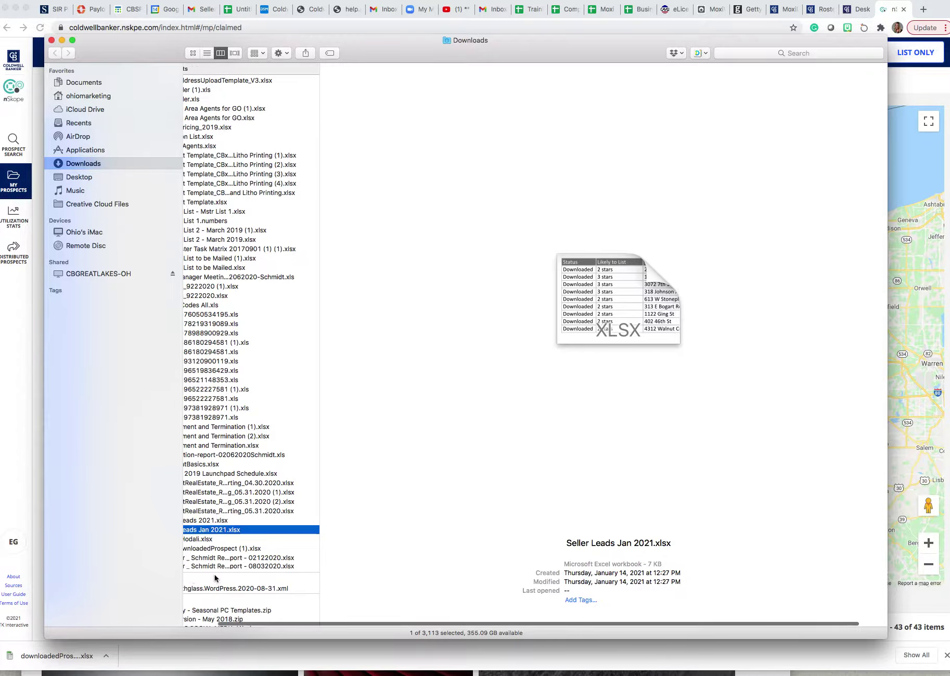
scroll(214, 572, "up", 2)
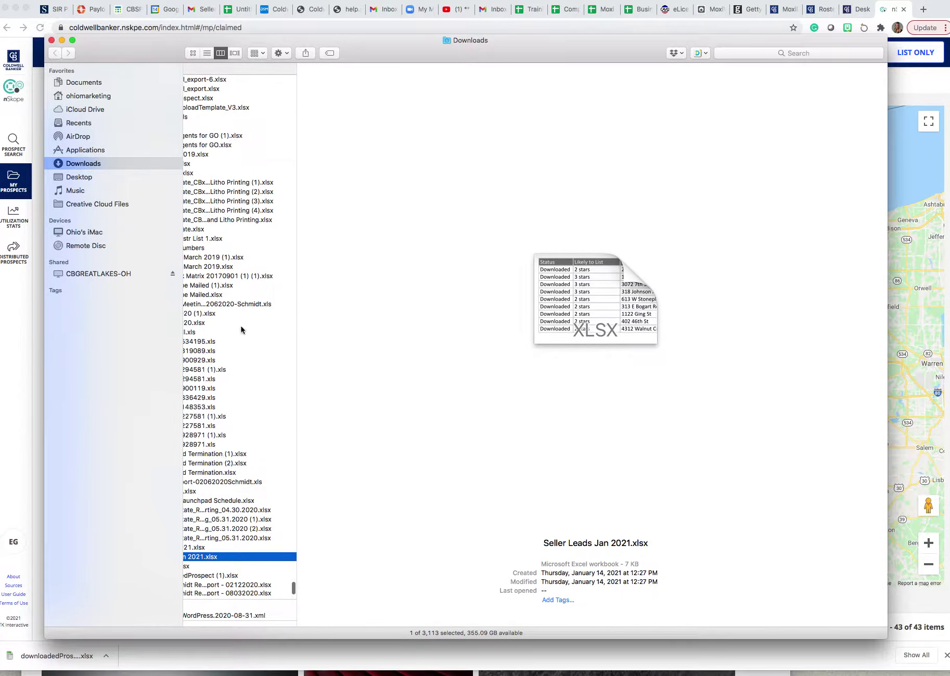
Switch to the Gmail page in the browser and close the quick settings.
left_click(229, 3)
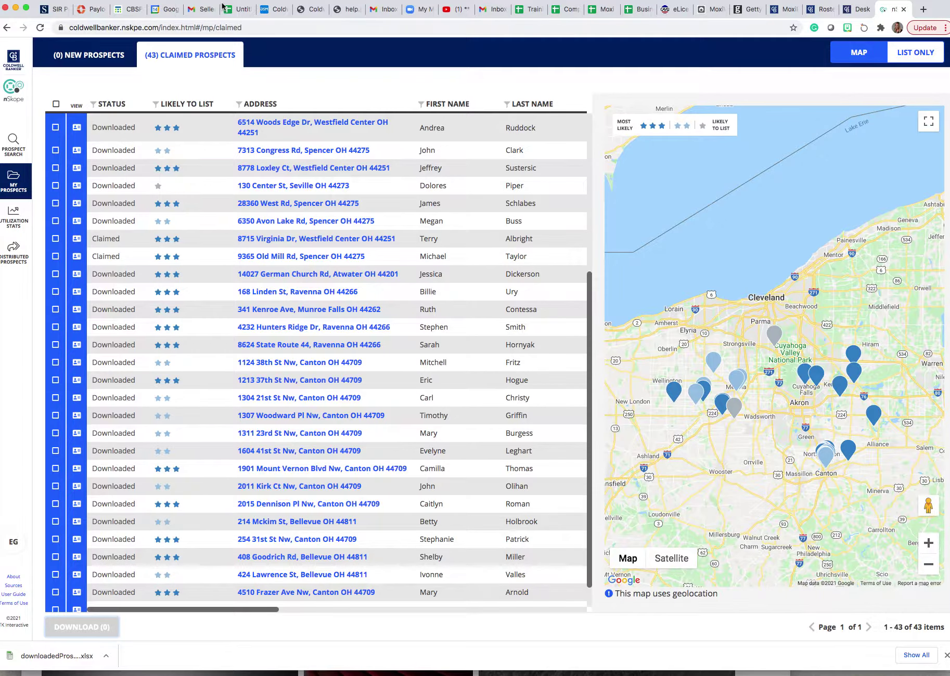
left_click(198, 9)
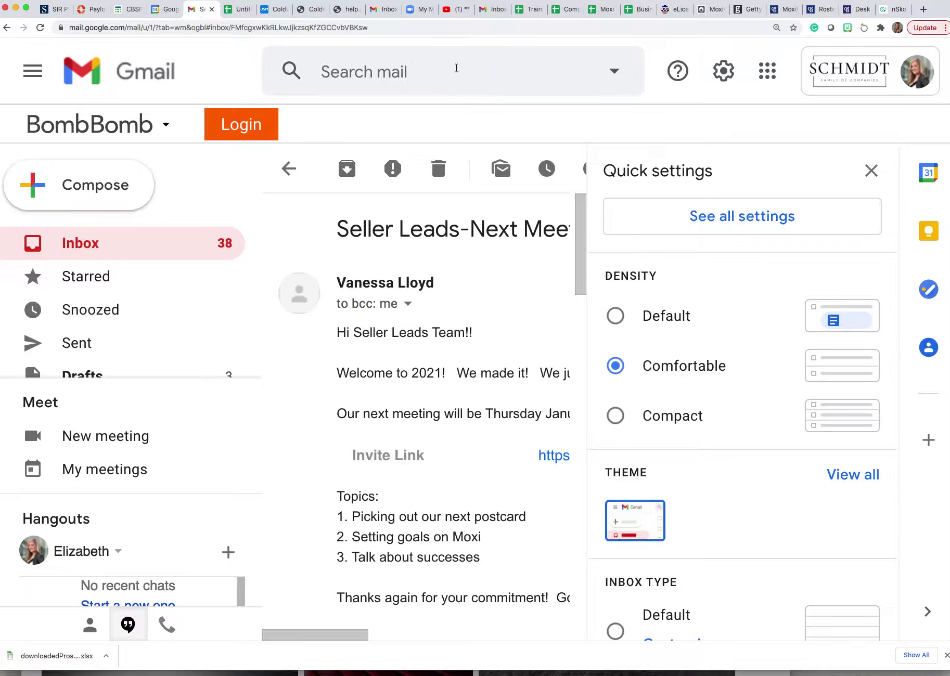
left_click(870, 171)
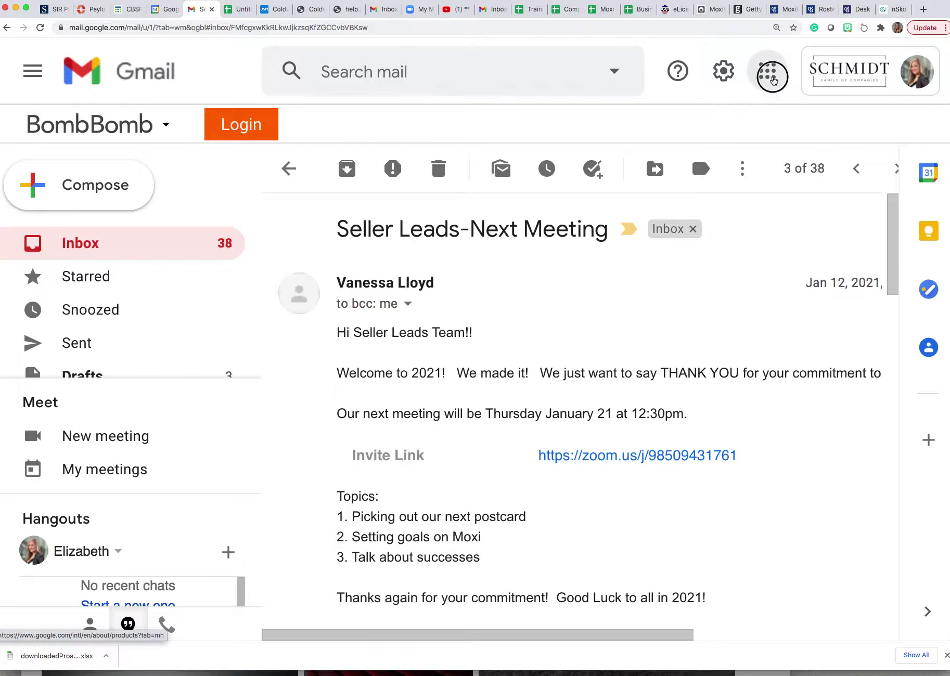
Look through the full list of Google apps available from Gmail, including the Sheets entry.
left_click(773, 79)
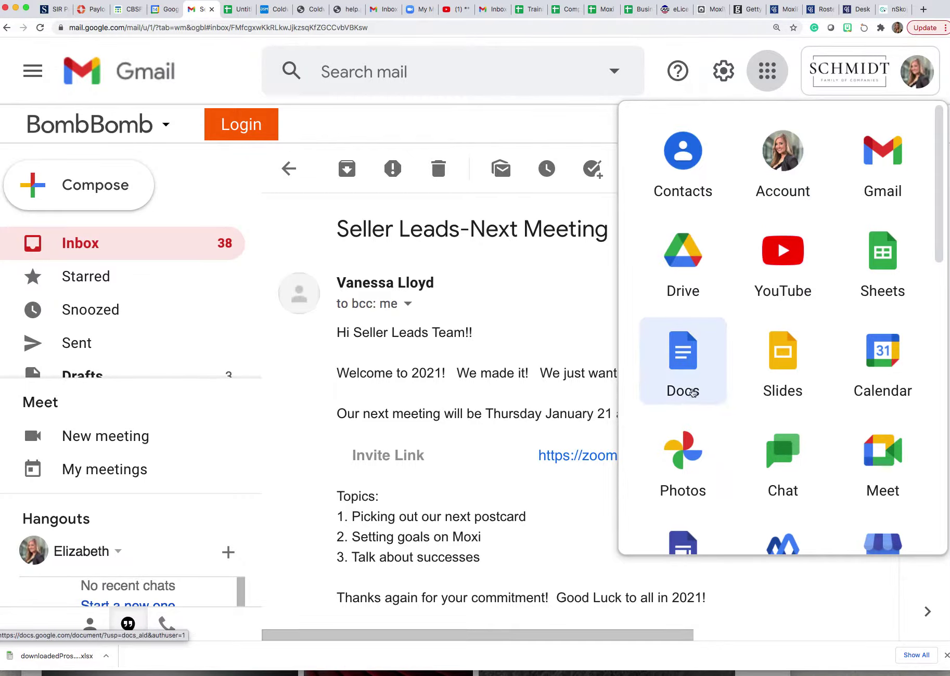
scroll(714, 407, "down", 1)
scroll(713, 407, "down", 10)
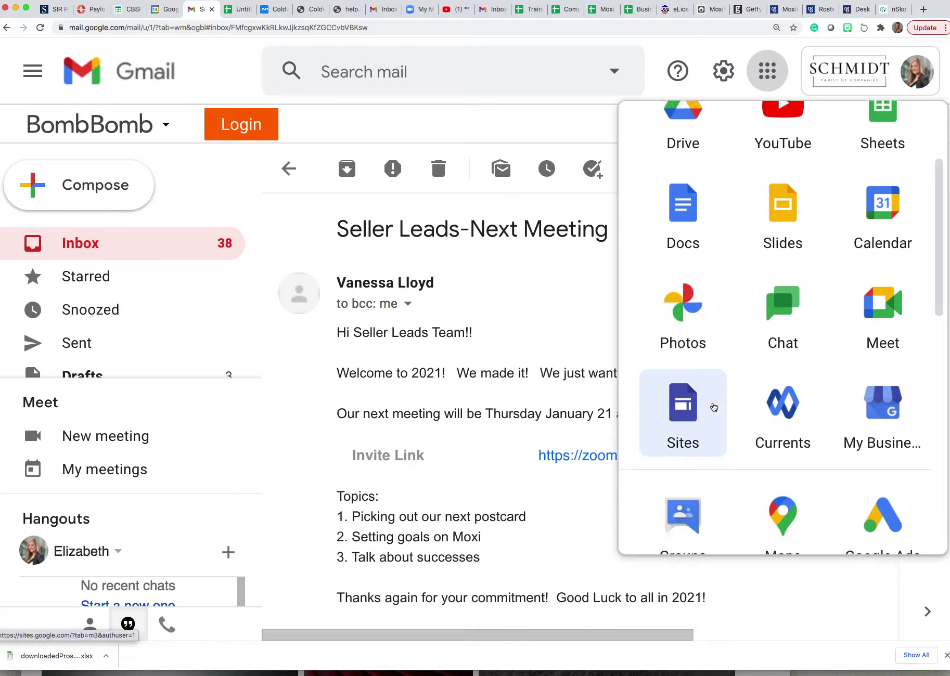
scroll(713, 407, "down", 5)
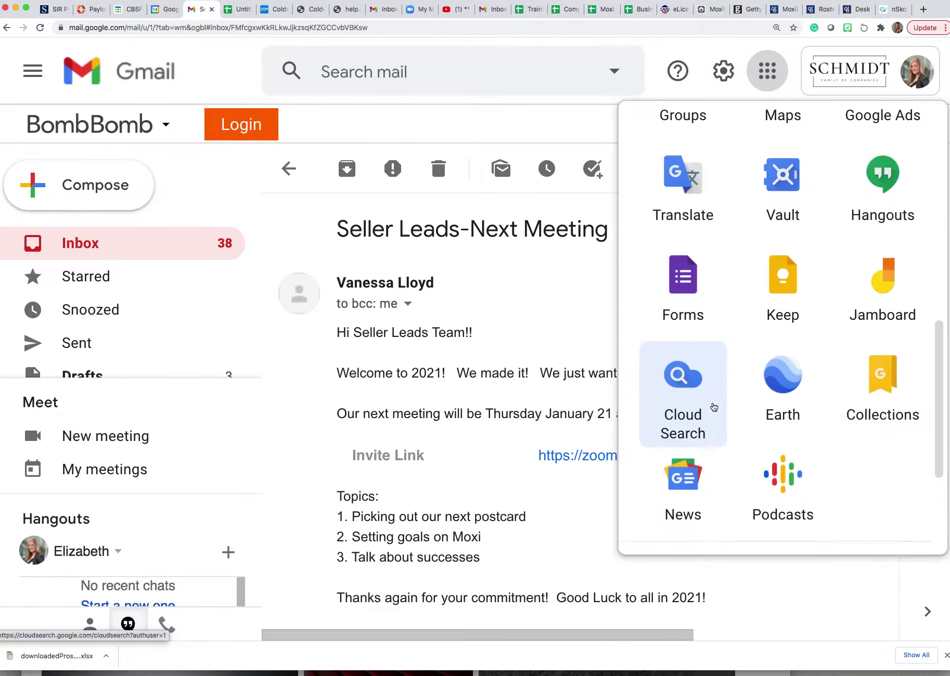
scroll(713, 406, "down", 3)
scroll(713, 407, "up", 10)
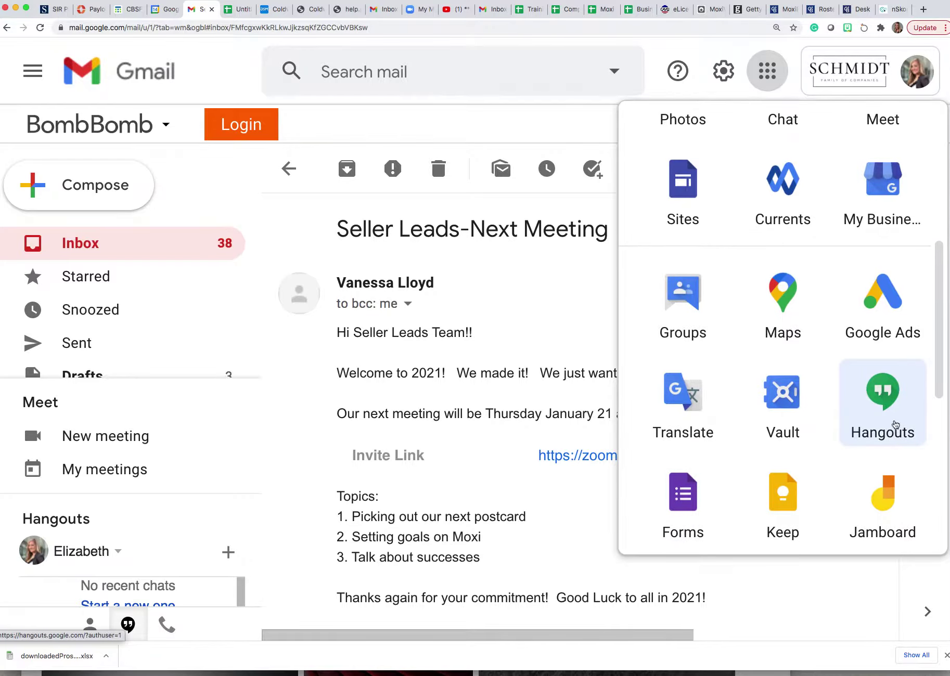
scroll(895, 424, "up", 1)
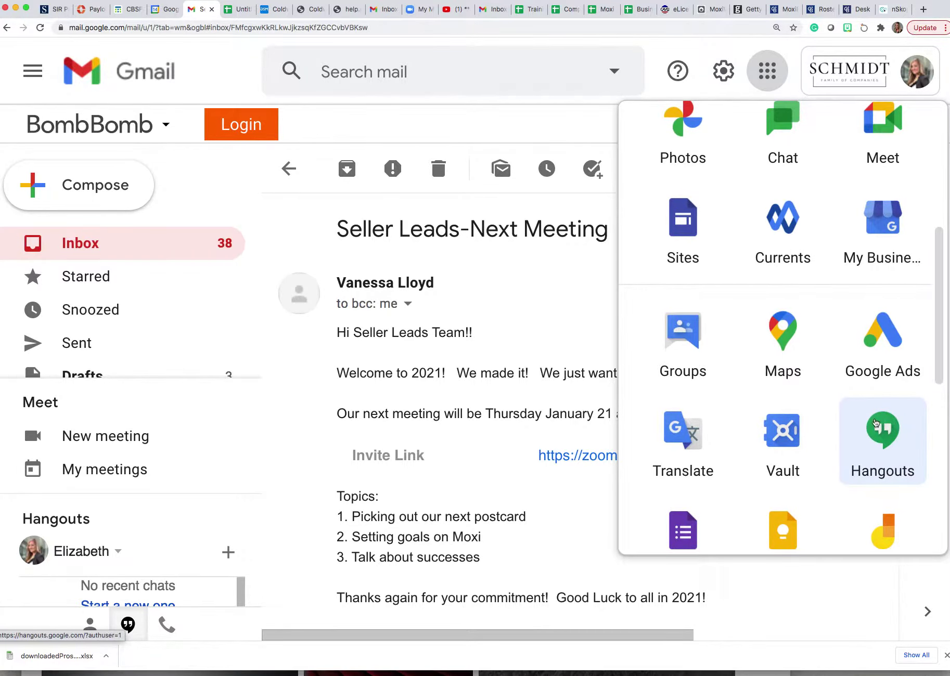
scroll(860, 422, "up", 3)
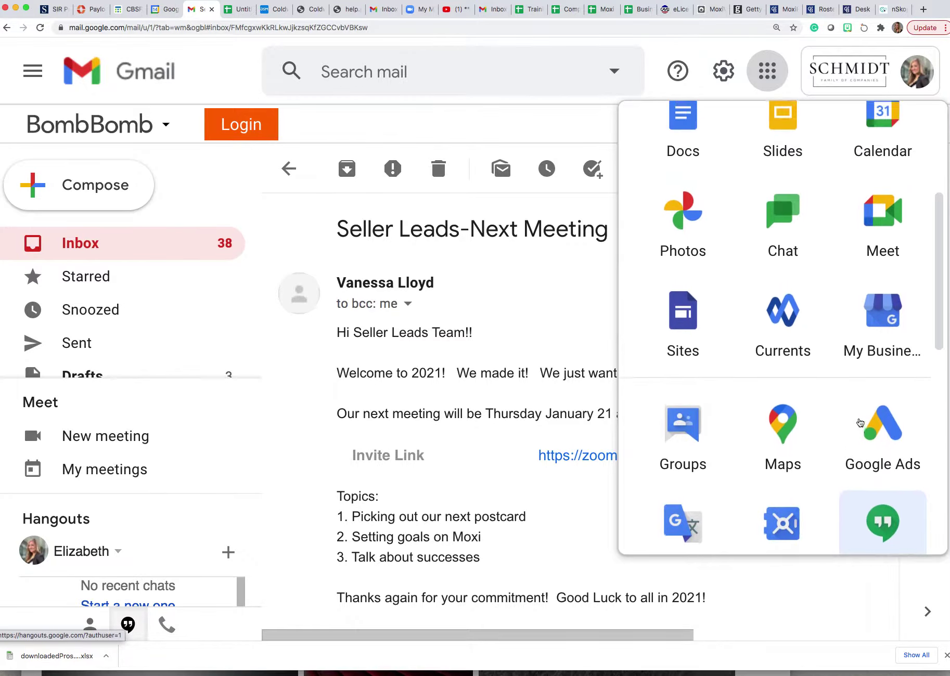
scroll(859, 422, "up", 1)
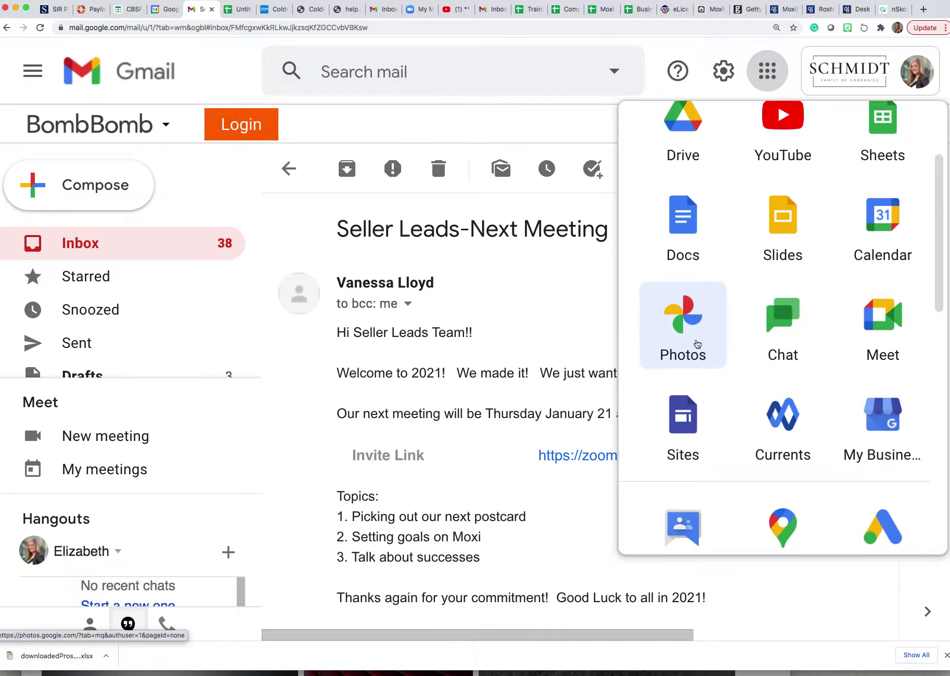
scroll(697, 344, "up", 2)
scroll(697, 344, "up", 3)
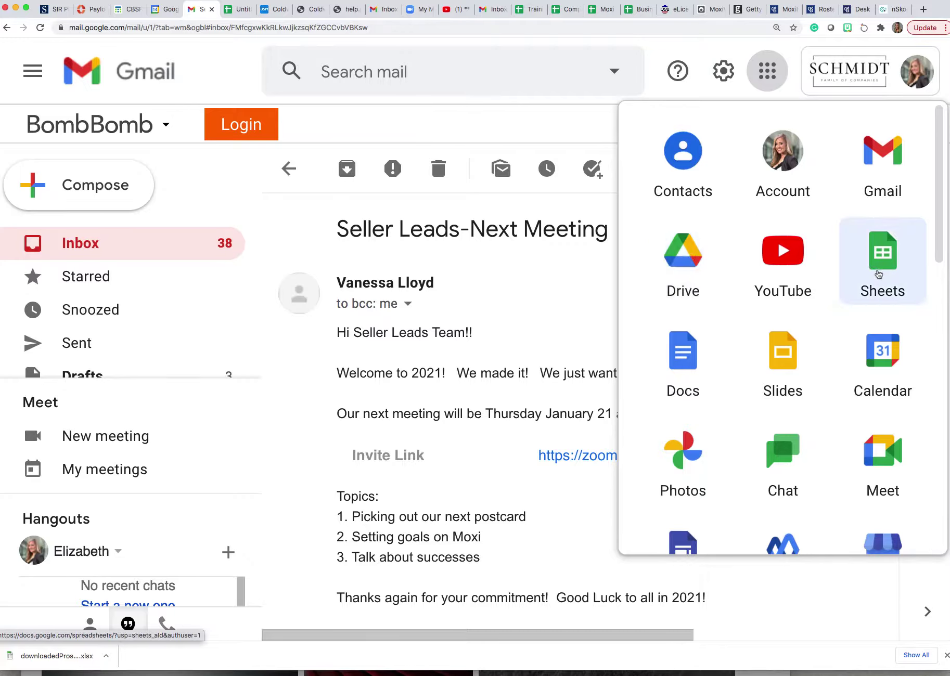
Switch to Google Sheets and create a blank spreadsheet.
left_click(879, 275)
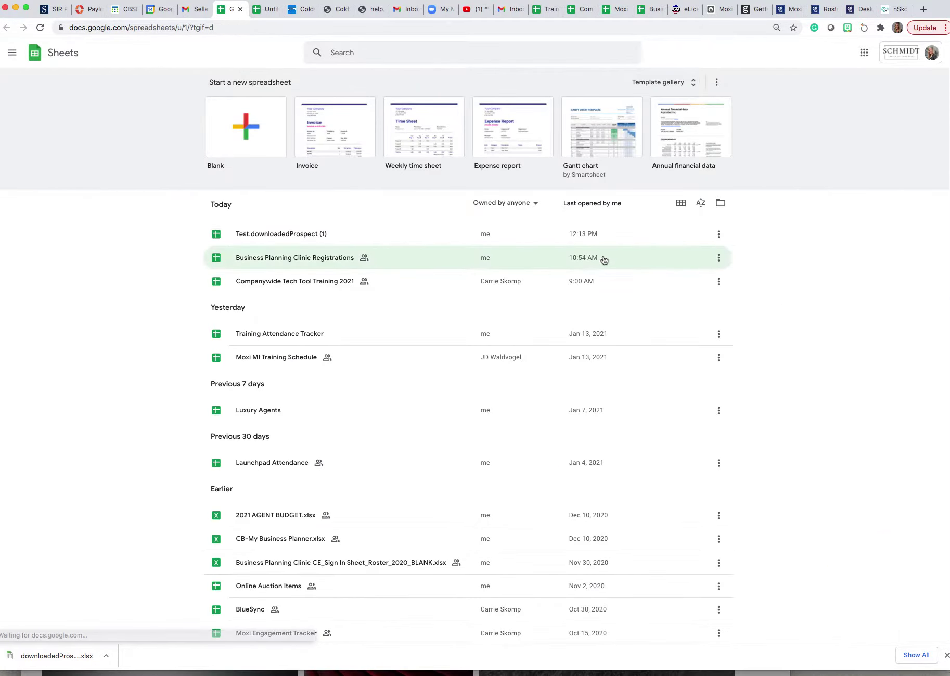
left_click(249, 136)
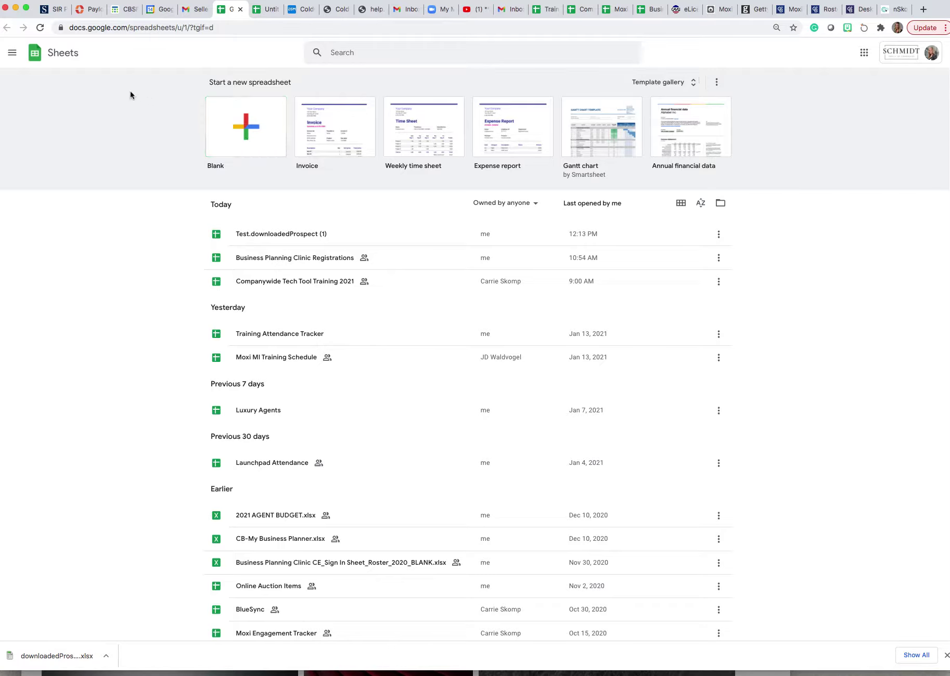
left_click(12, 52)
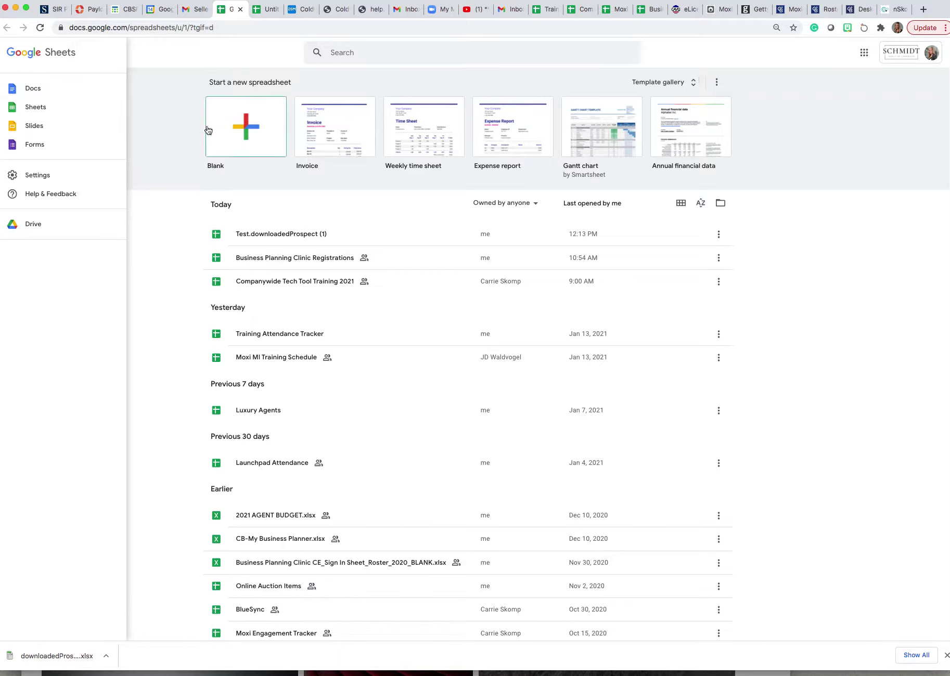
left_click(245, 134)
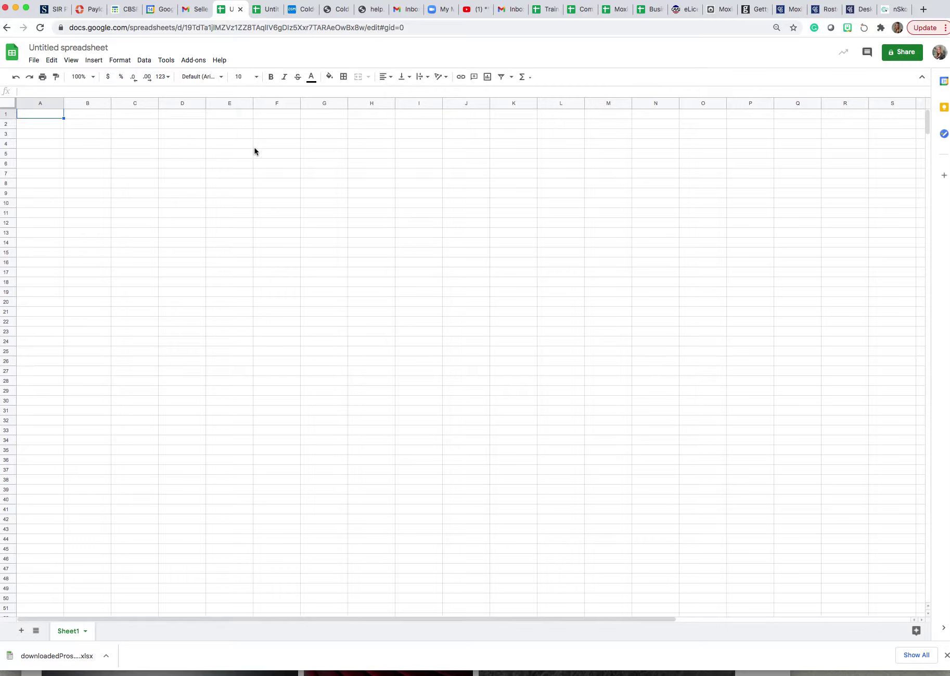
Upload Seller Leads Jan 2021.xlsx from the Downloads folder and open it in Google Sheets.
left_click(33, 62)
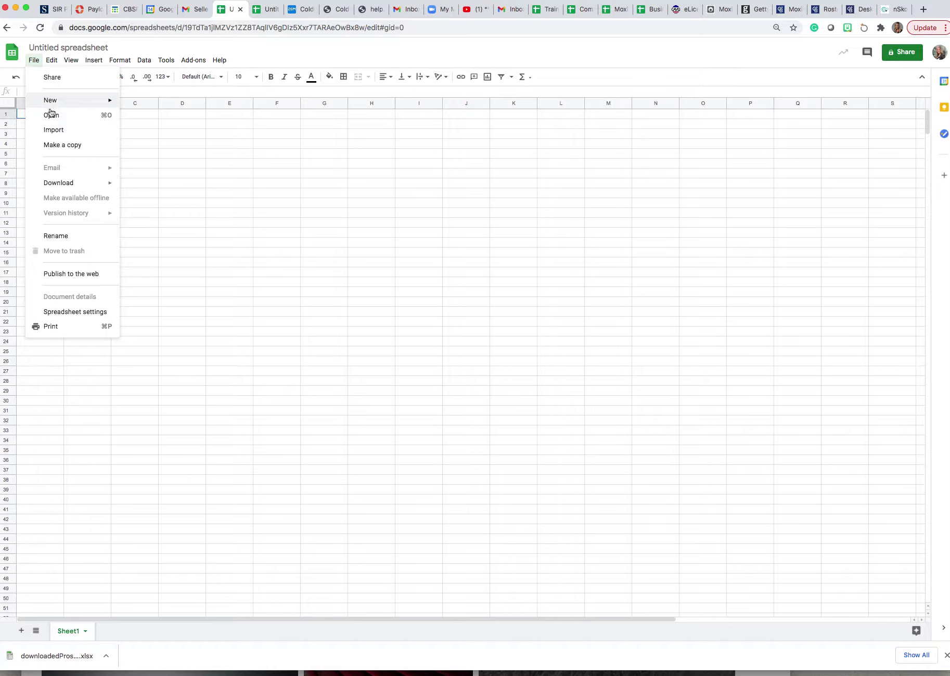
left_click(51, 115)
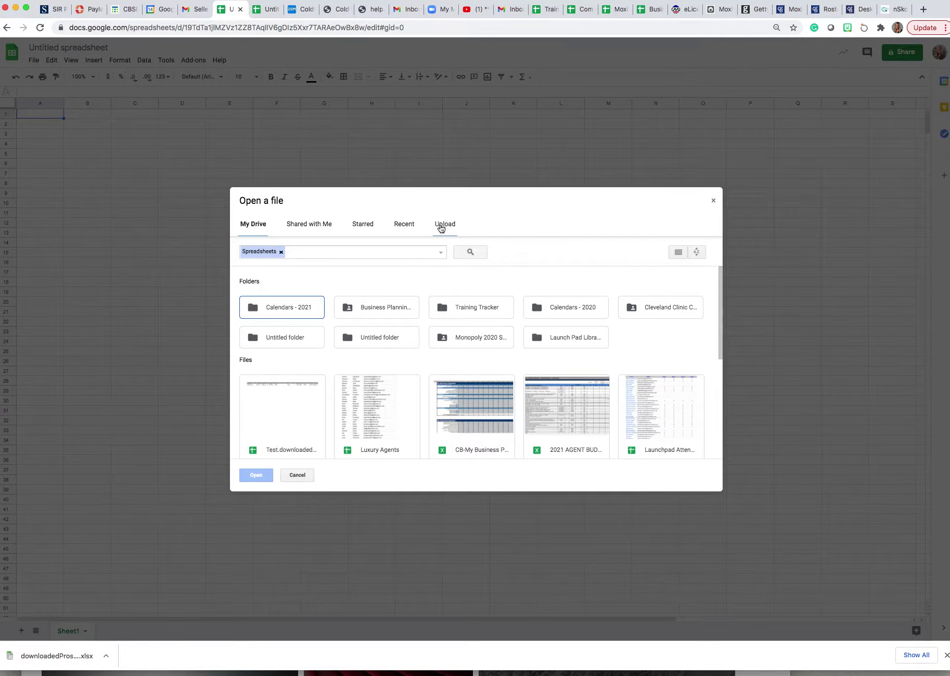
left_click(442, 225)
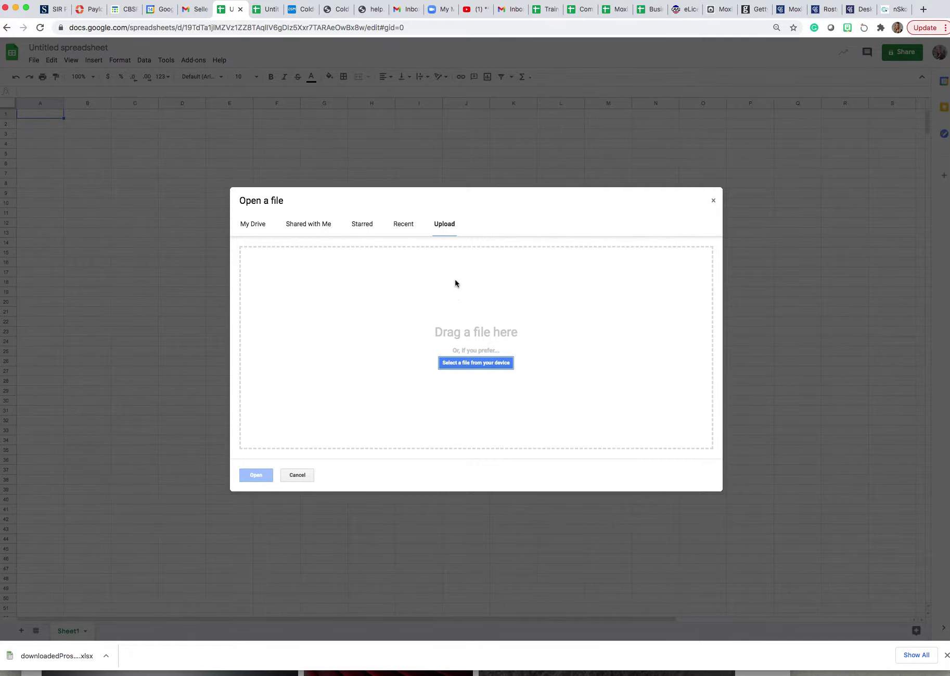
left_click(466, 366)
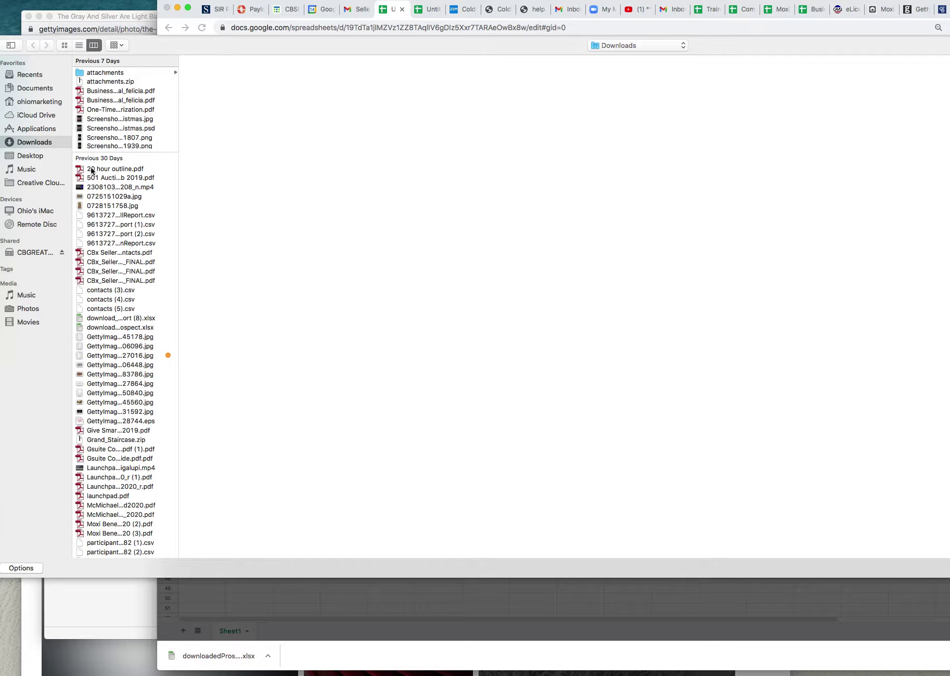
scroll(107, 180, "down", 10)
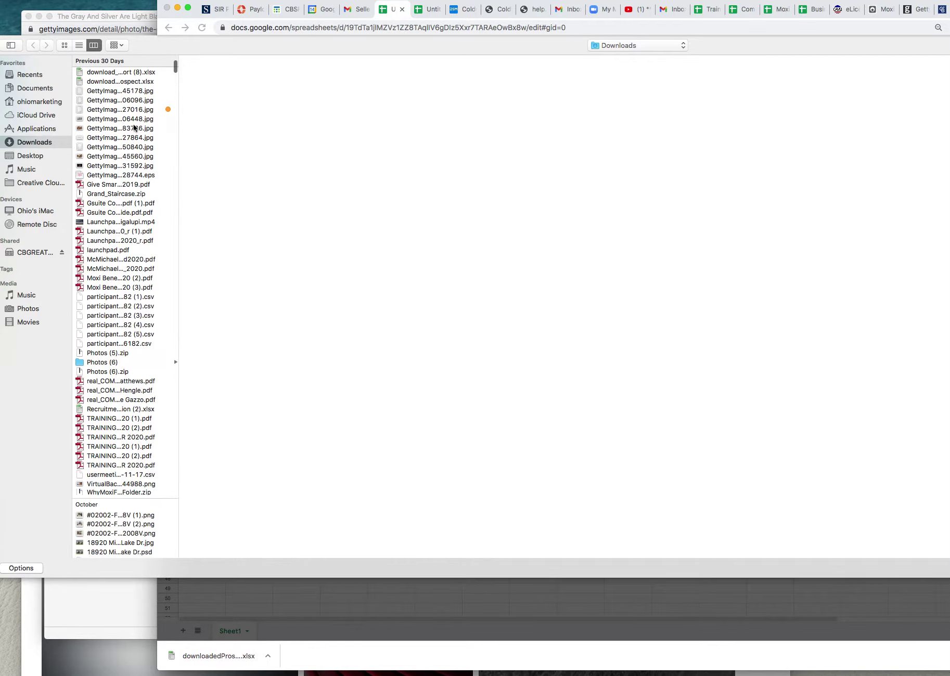
scroll(178, 80, "down", 3)
left_click_drag(174, 70, 176, 560)
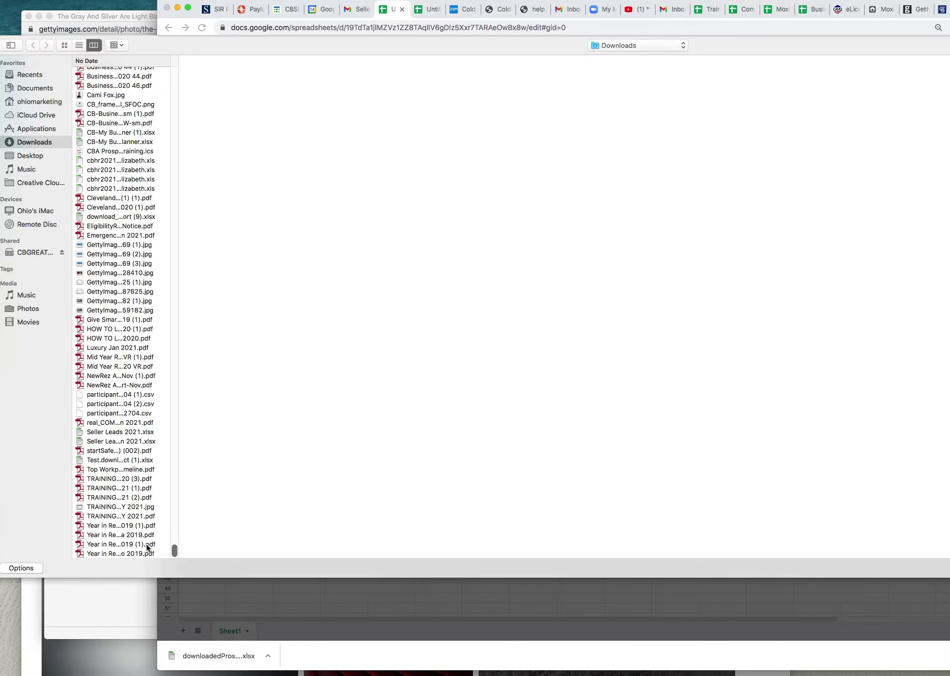
left_click(101, 441)
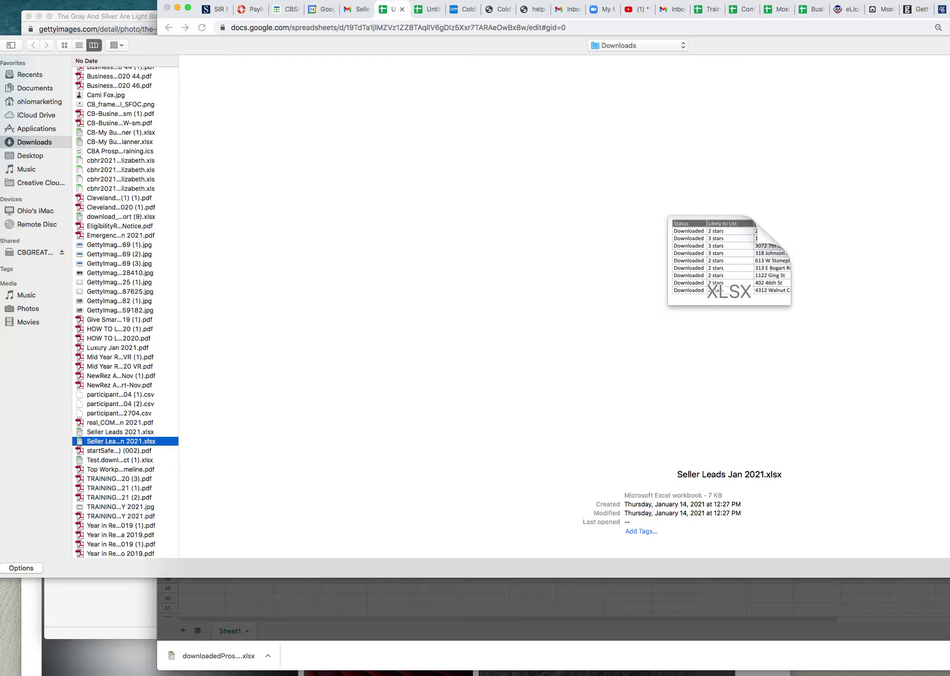
key("Return")
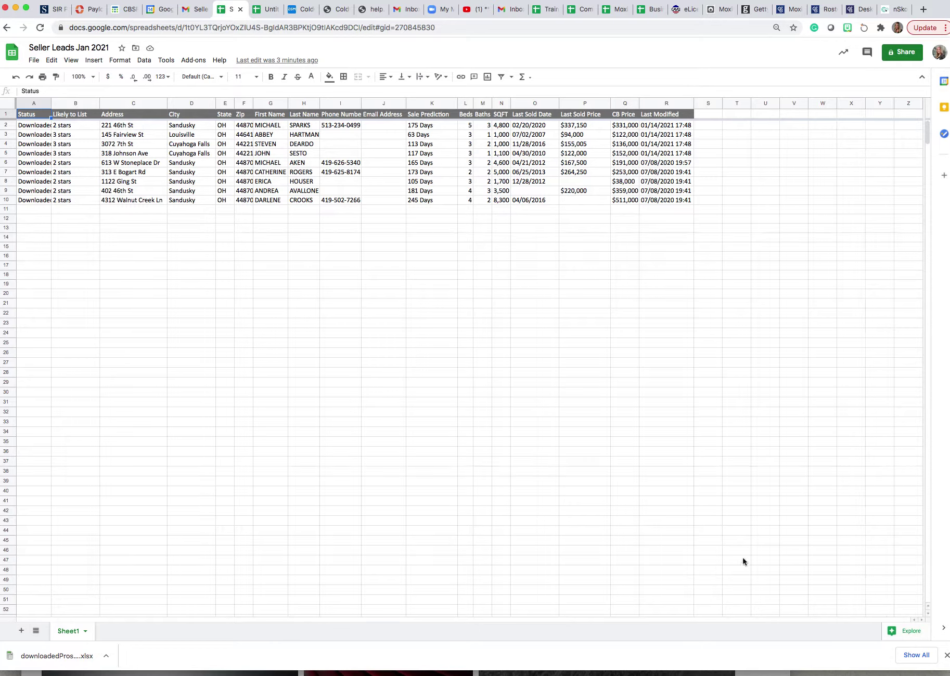
Switch to the claimed prospects page in nSkope and select the first three prospects visible in the list.
left_click(895, 10)
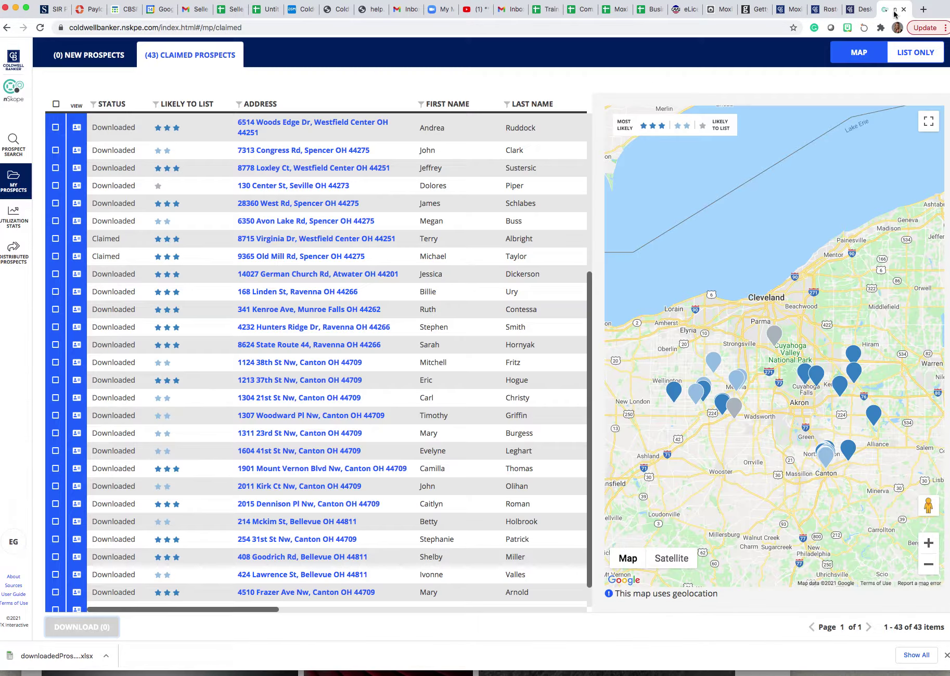
left_click(55, 127)
left_click(55, 150)
left_click(56, 168)
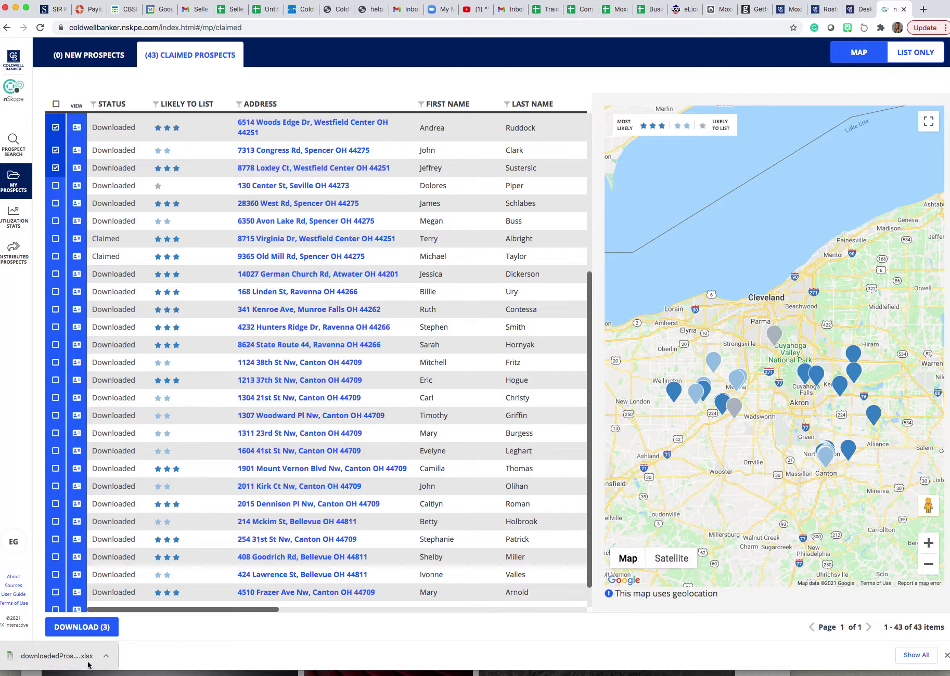
Locate Seller Leads Jan 2021.xlsx in Finder's Downloads folder, open its name for editing, and minimize the window.
left_click(106, 657)
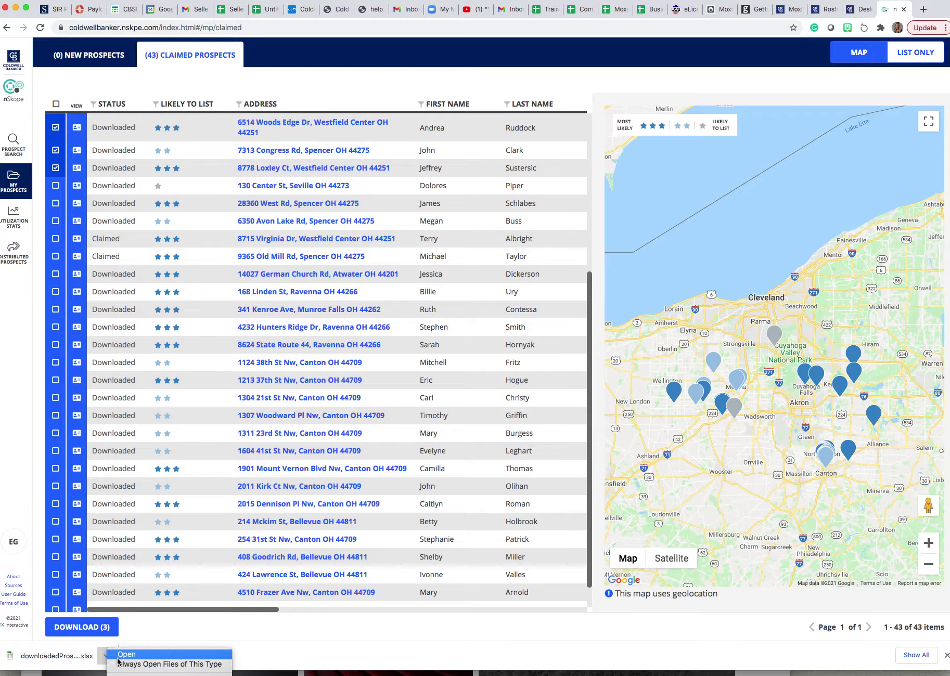
left_click(118, 655)
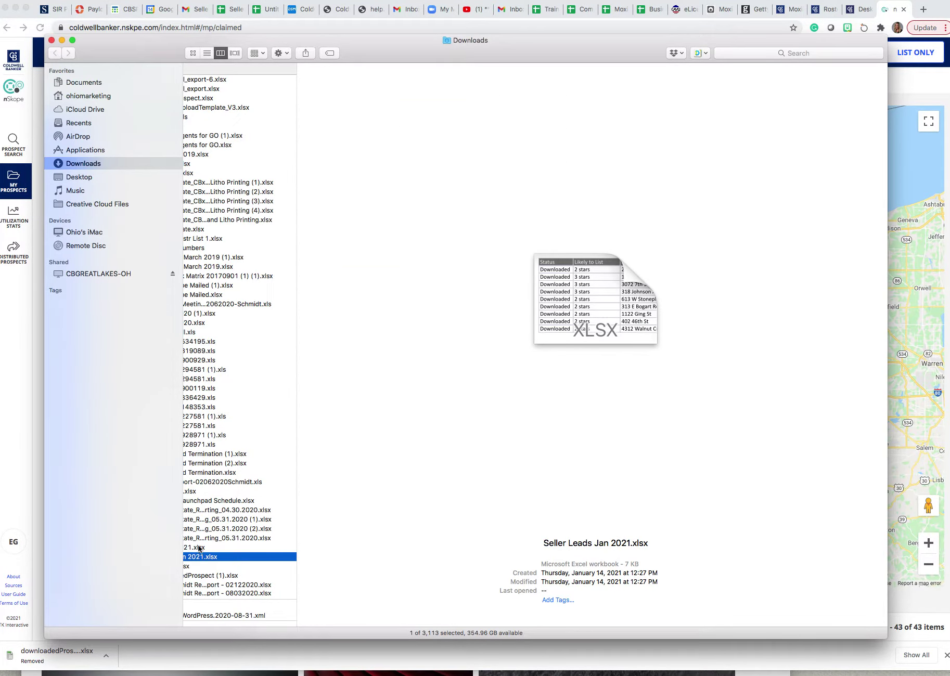
scroll(182, 547, "left", 2)
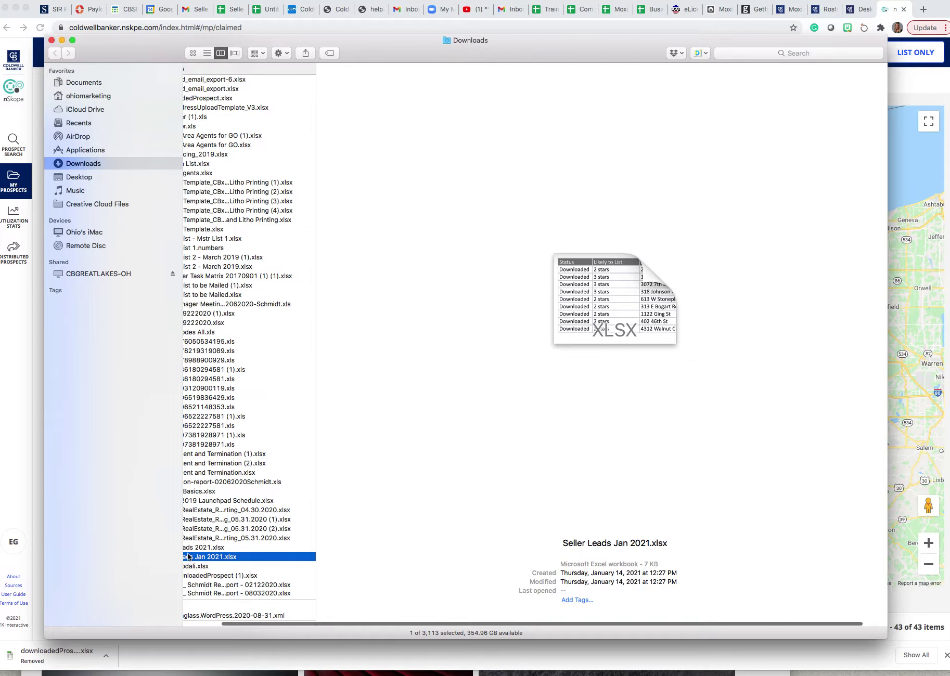
scroll(187, 553, "down", 1)
scroll(192, 557, "left", 1)
scroll(190, 556, "left", 3)
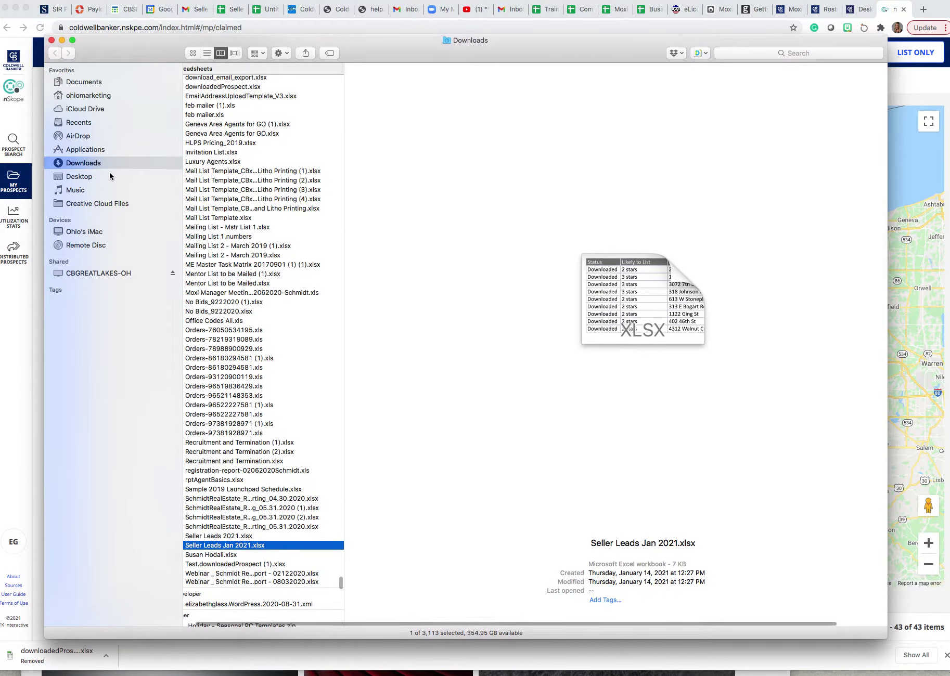
left_click(225, 546)
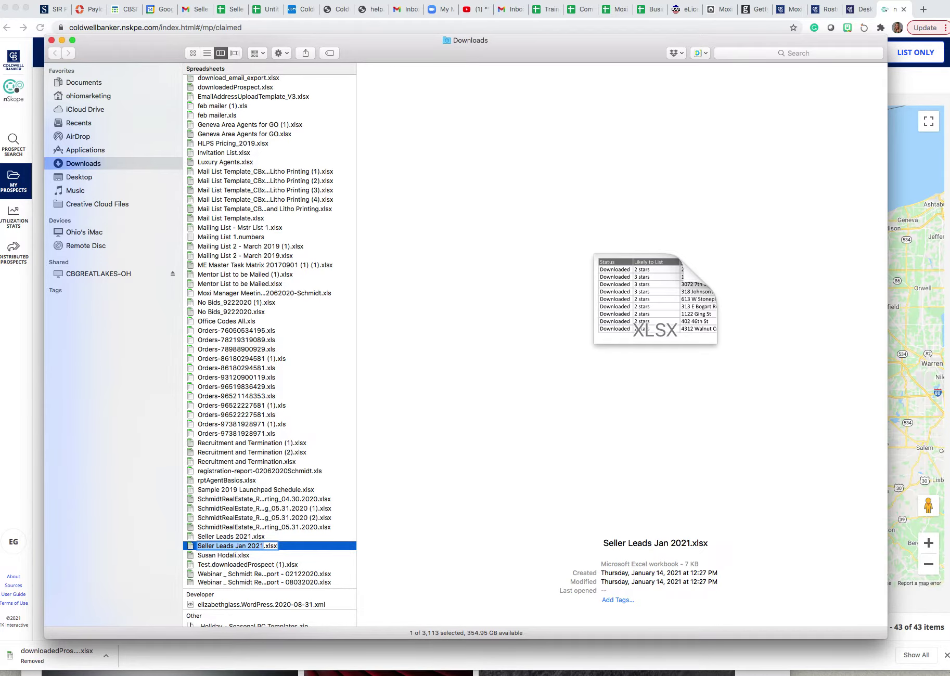
left_click(62, 40)
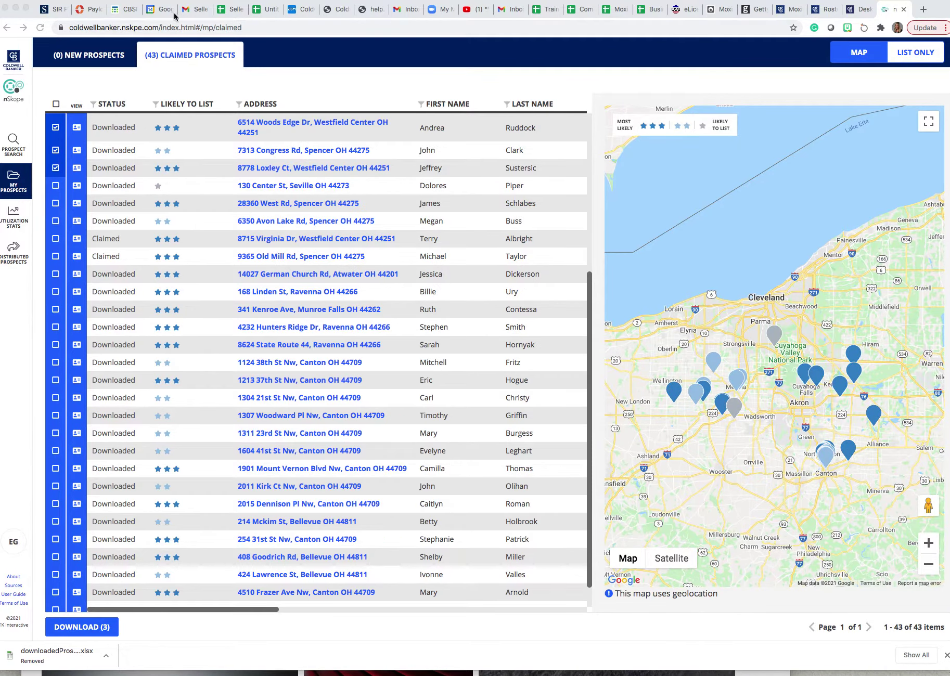
Return to Gmail, launch Google Sheets from the Google apps, and create another blank spreadsheet.
left_click(193, 13)
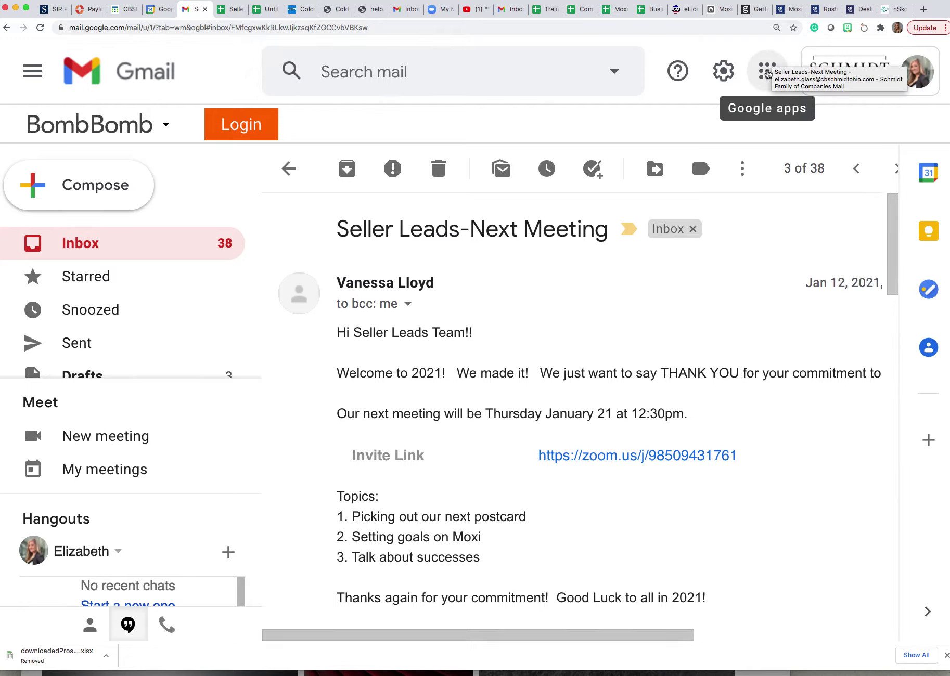
left_click(765, 77)
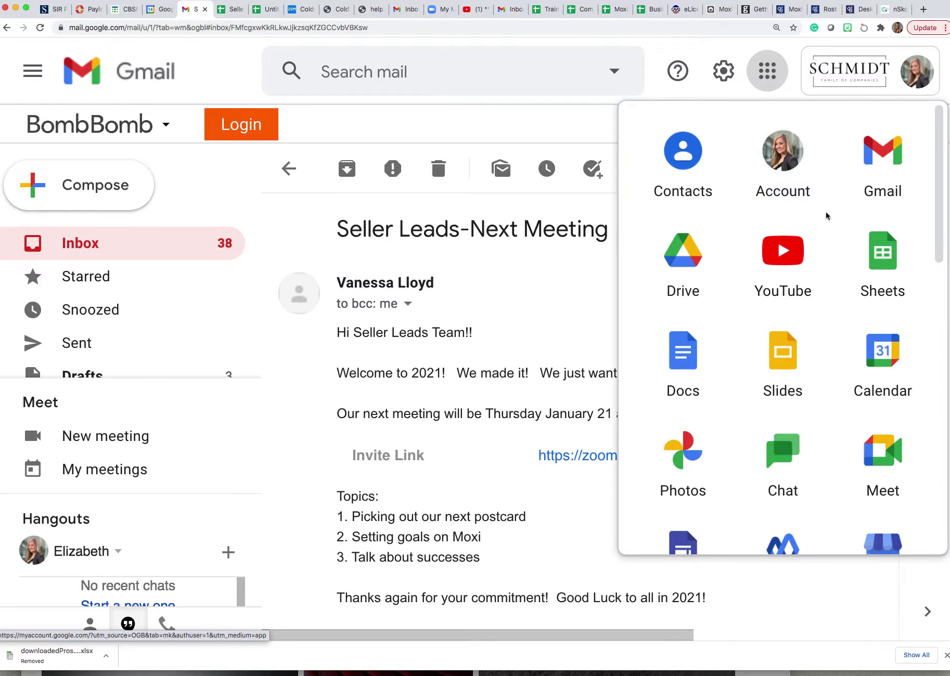
left_click(878, 260)
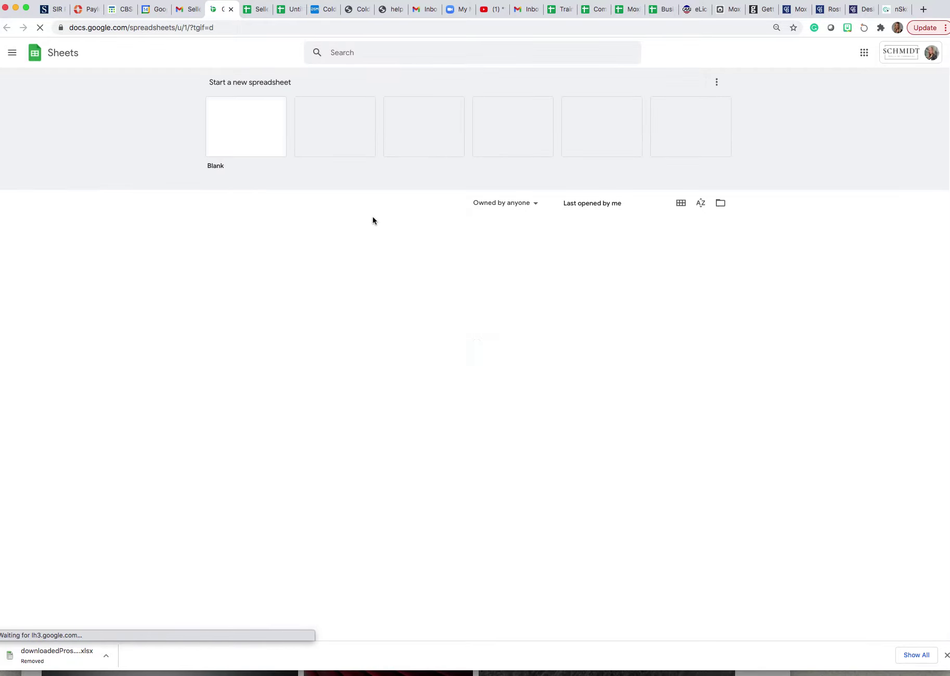
left_click(251, 129)
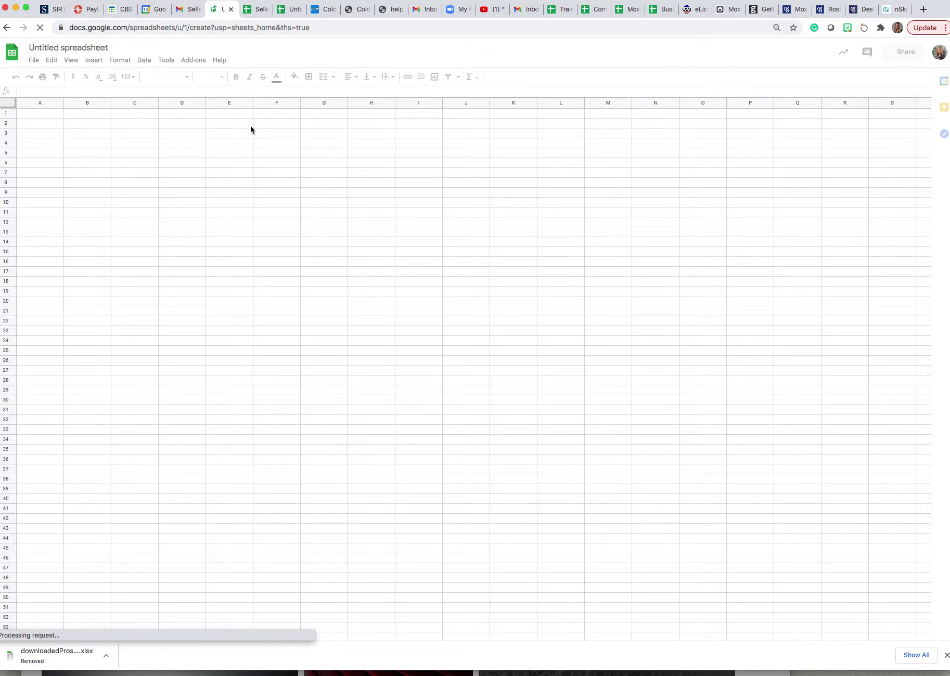
Start opening a file in the blank spreadsheet by uploading it from the device, bringing up the file chooser.
left_click(33, 63)
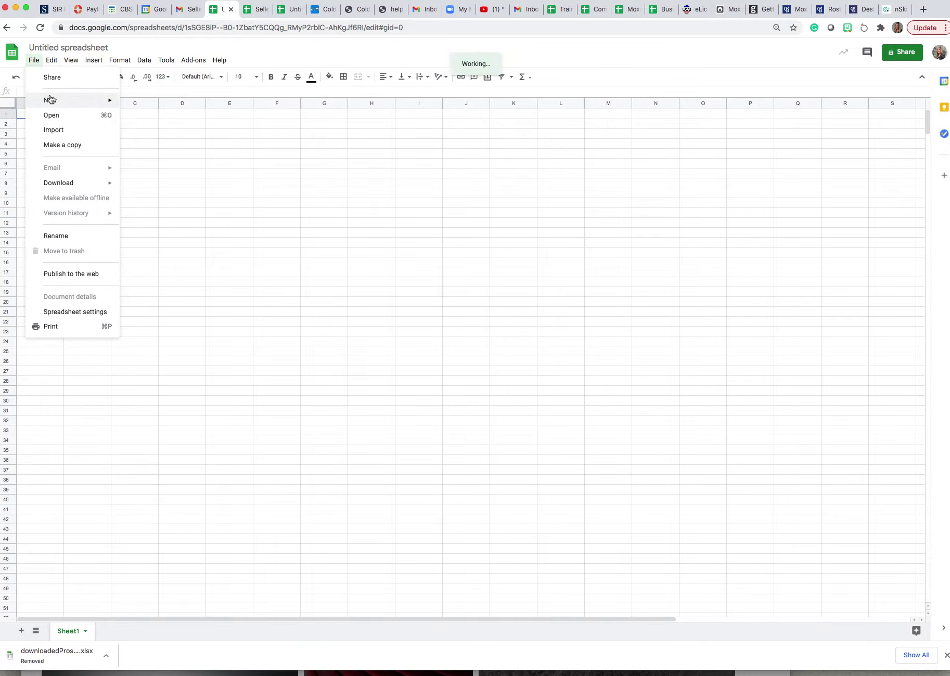
mouse_move(52, 103)
left_click(60, 116)
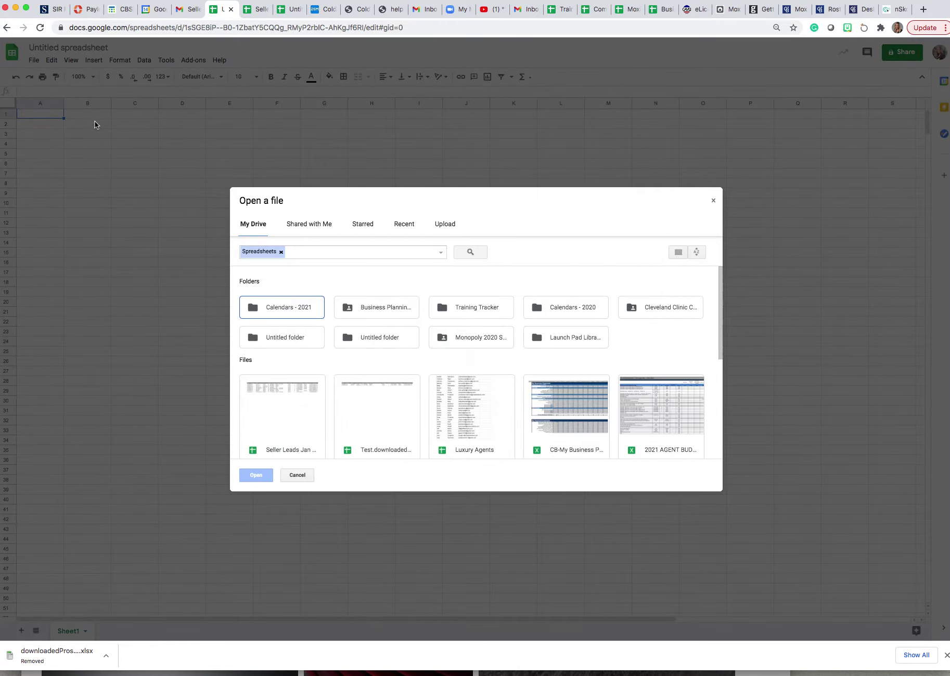
left_click(447, 227)
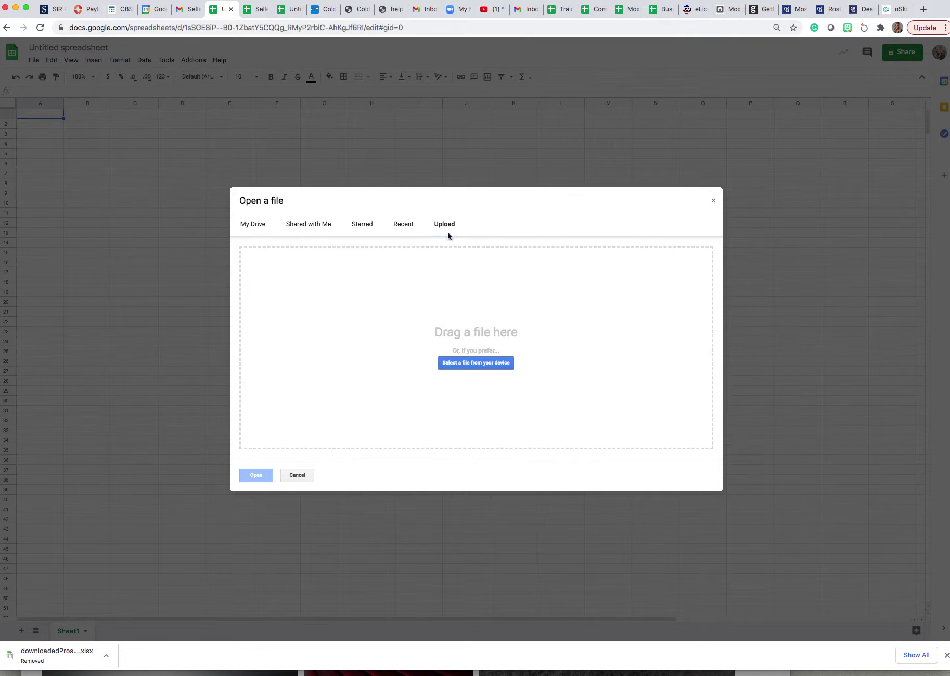
left_click(473, 363)
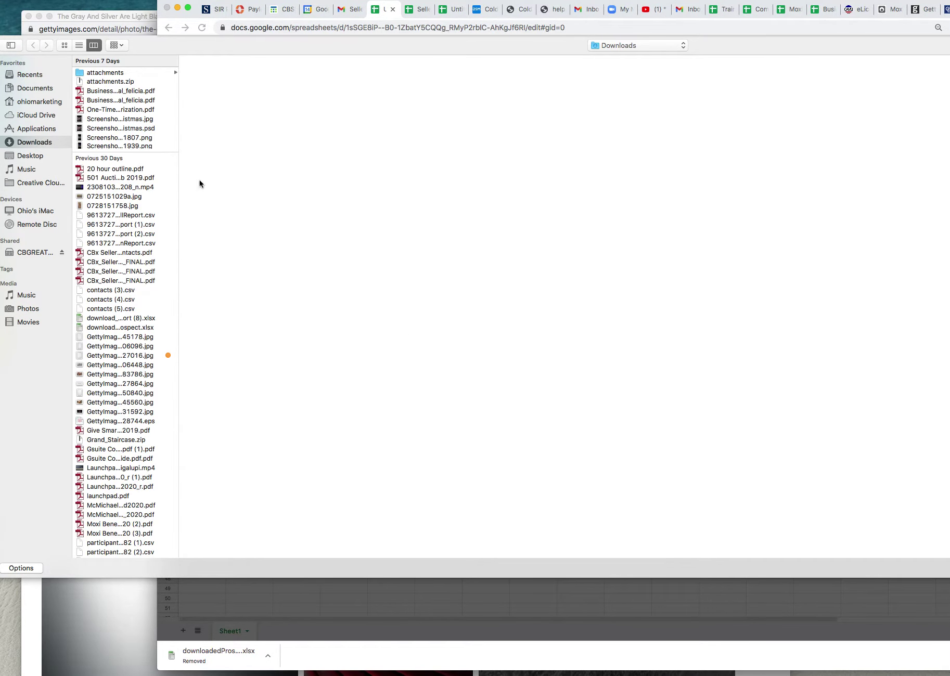
Find Seller Leads Jan 2021.xlsx in the Downloads folder and upload it to open in Google Sheets.
scroll(151, 182, "down", 3)
scroll(151, 182, "down", 10)
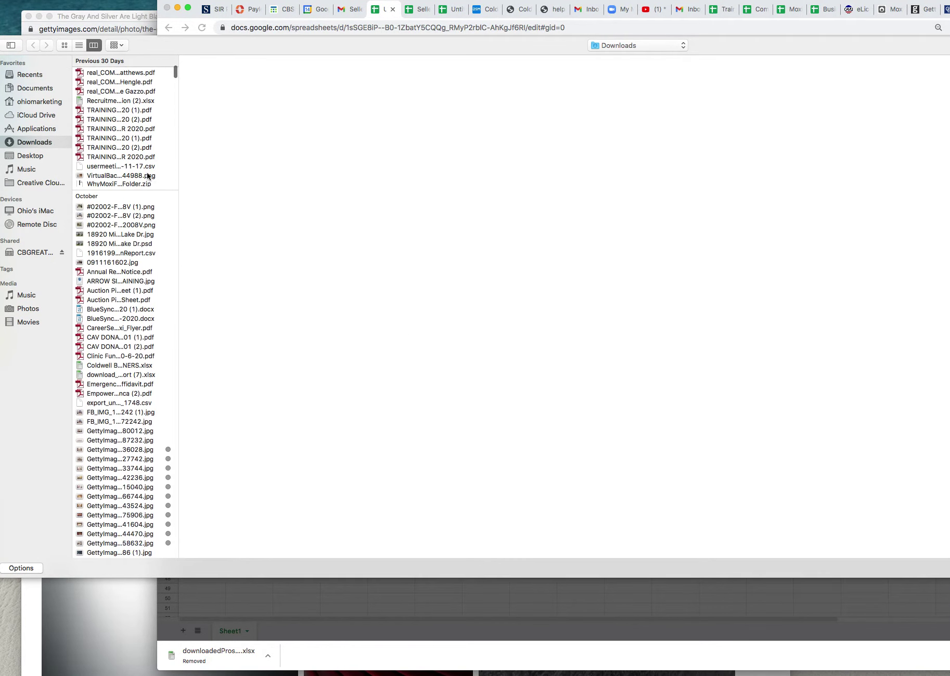
scroll(175, 77, "down", 1)
left_click(175, 77)
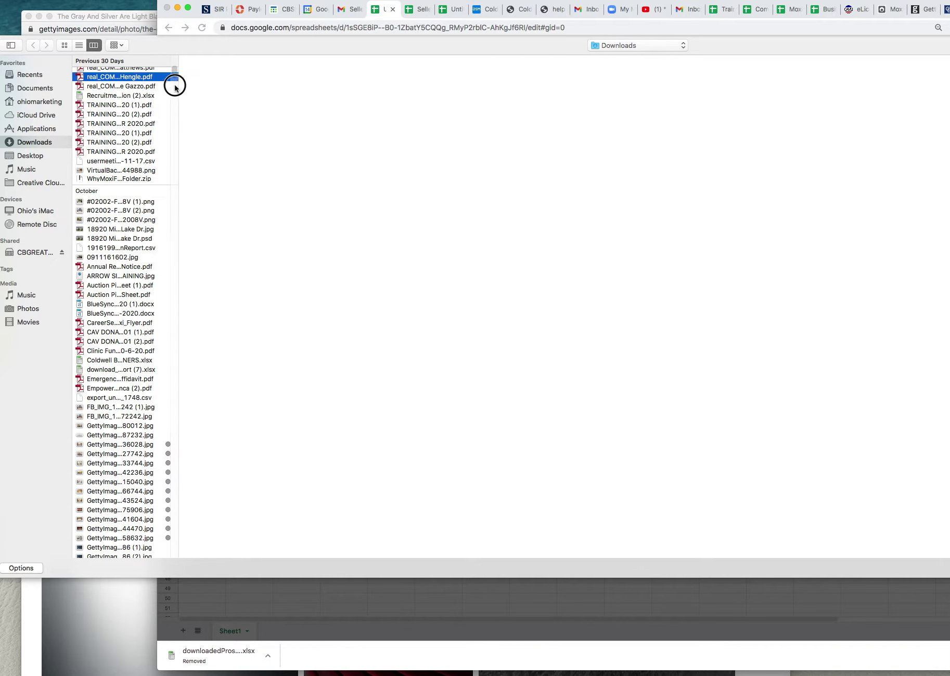
scroll(160, 181, "down", 1)
scroll(160, 181, "down", 15)
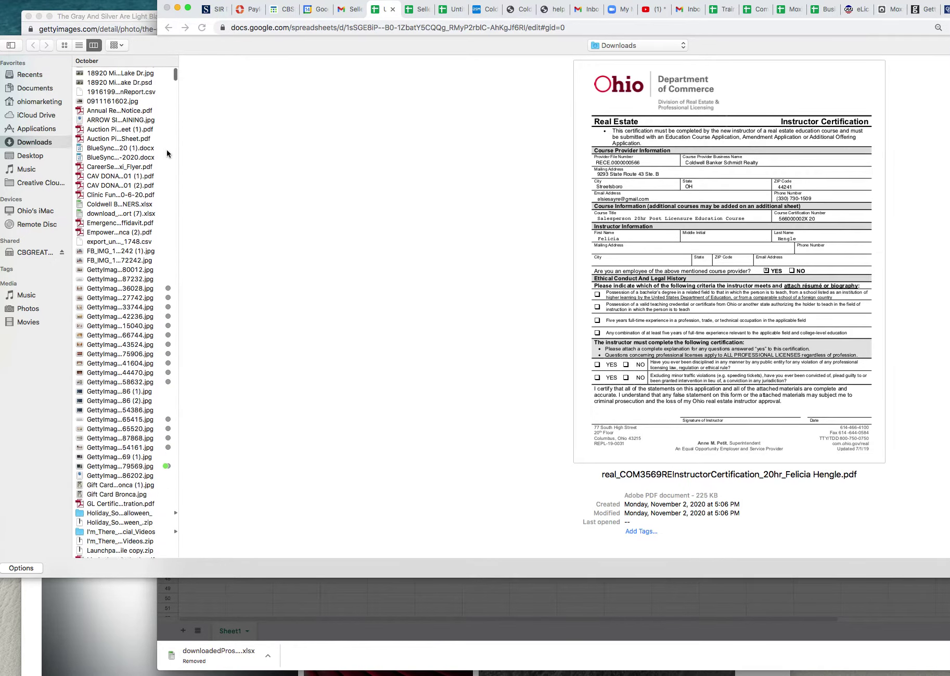
scroll(147, 325, "down", 15)
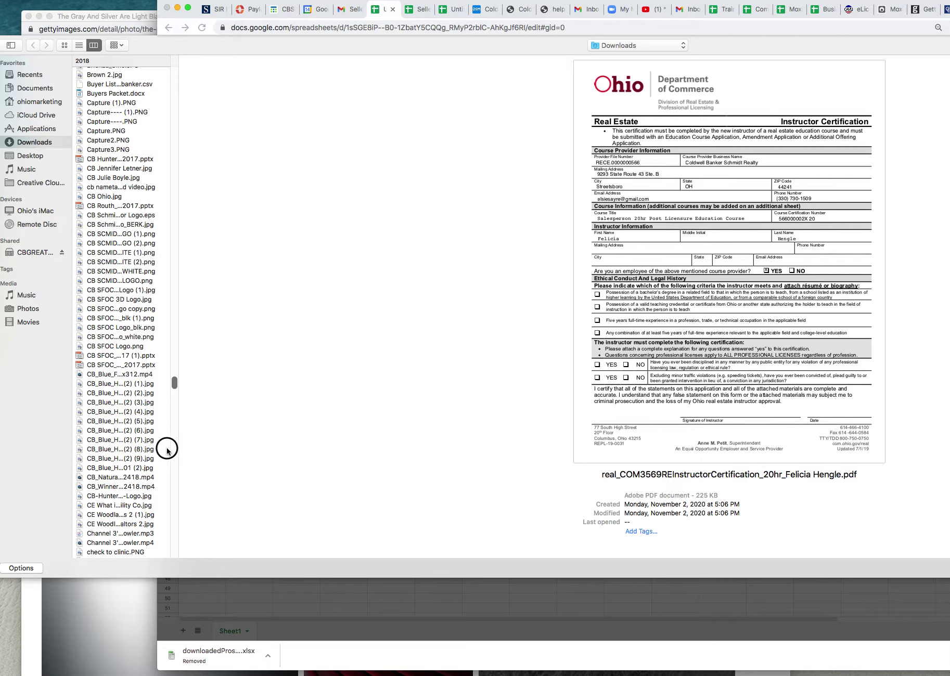
scroll(148, 522, "down", 5)
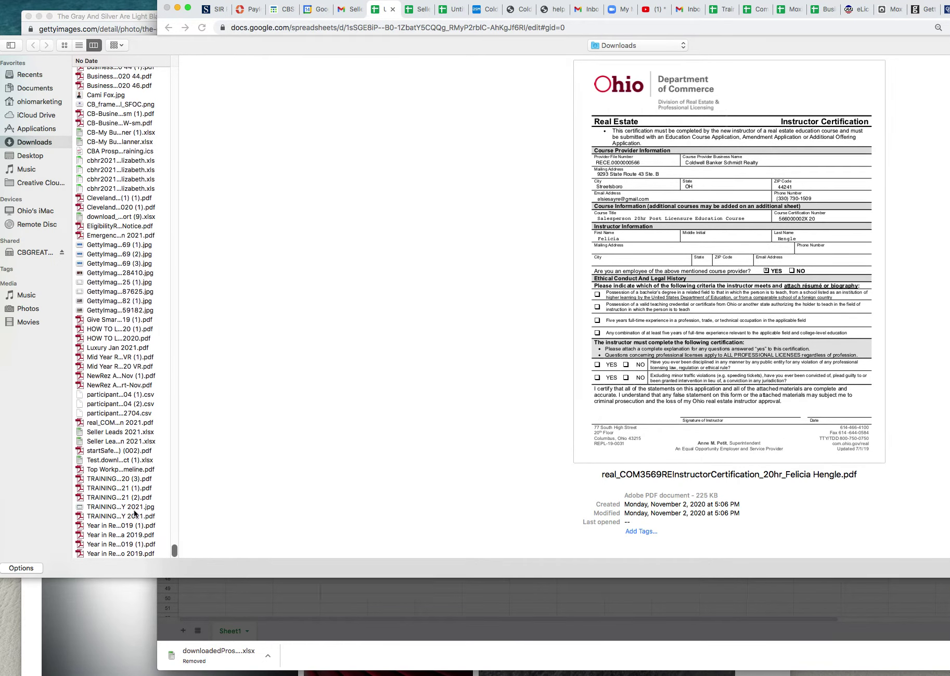
left_click(111, 441)
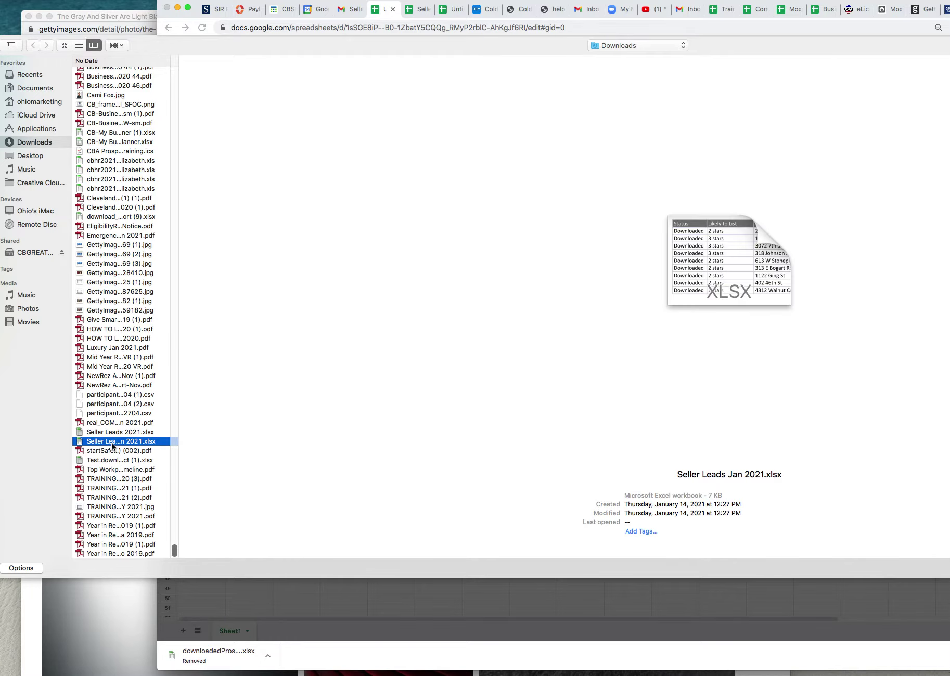
double_click(111, 442)
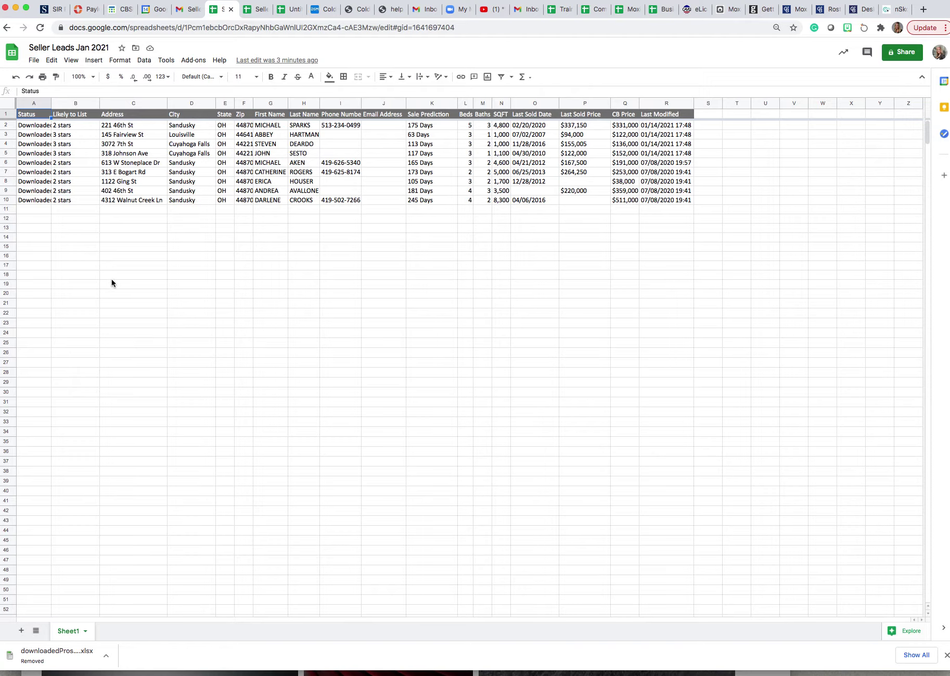
Review the sharing options for the Seller Leads Jan 2021 spreadsheet and close them without adding anyone.
left_click(36, 60)
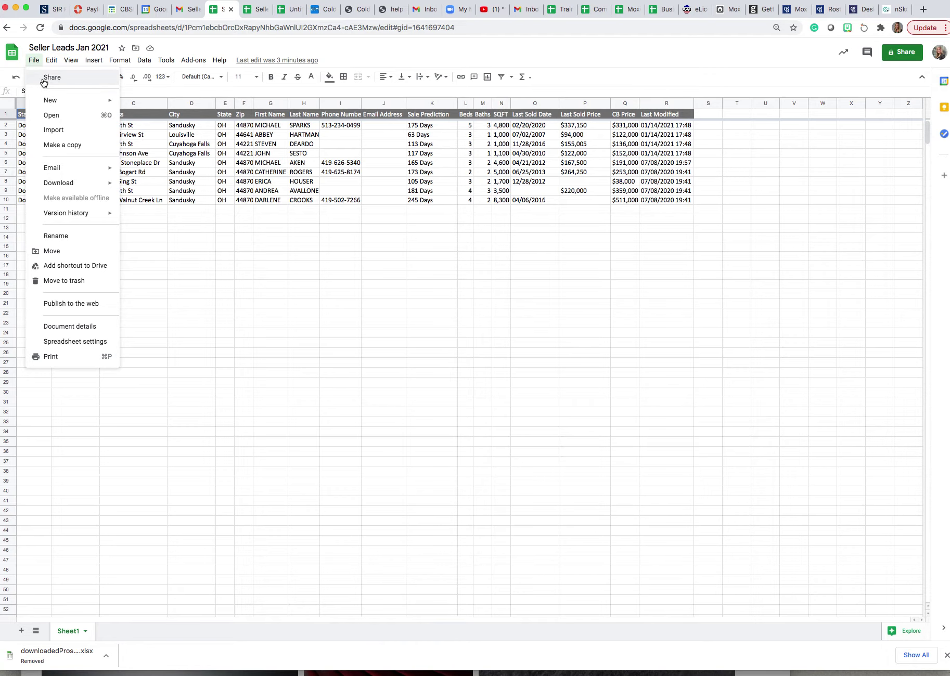
left_click(44, 80)
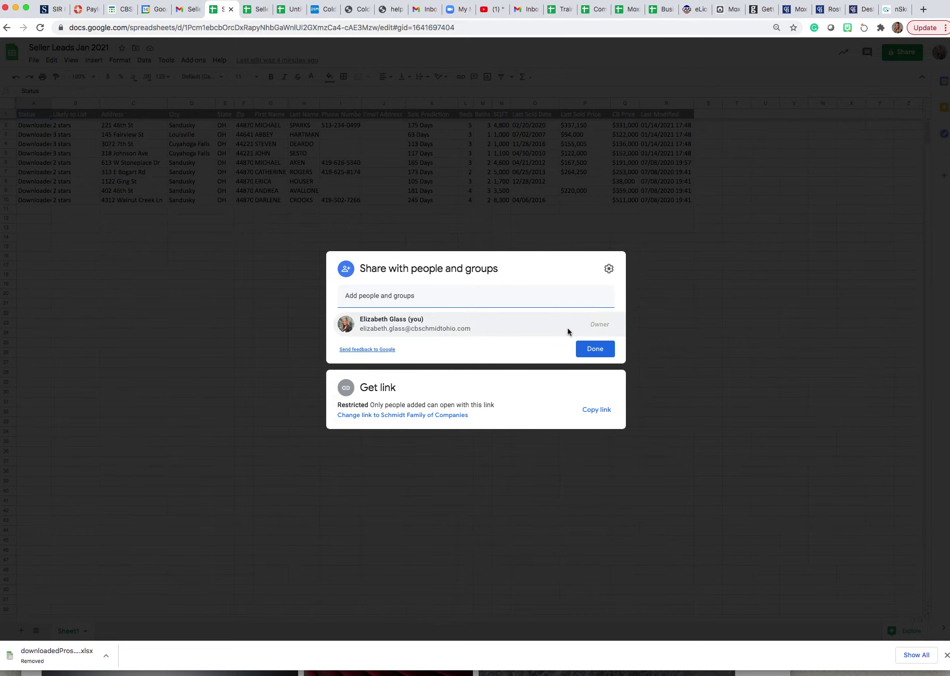
left_click(445, 245)
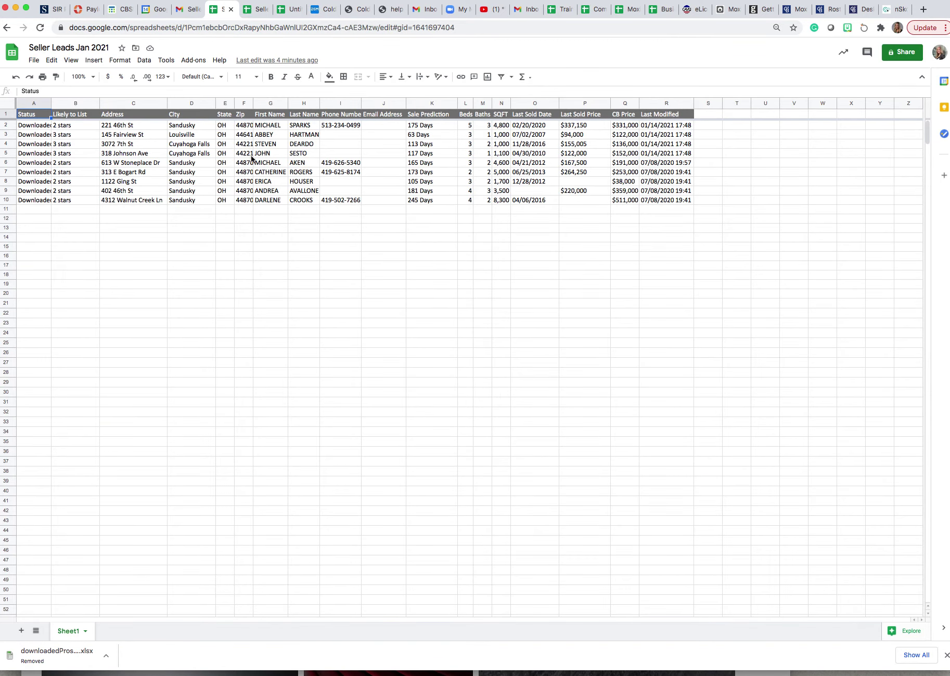
Download the Seller Leads Jan 2021 spreadsheet in Microsoft Excel (.xlsx) format.
left_click(33, 60)
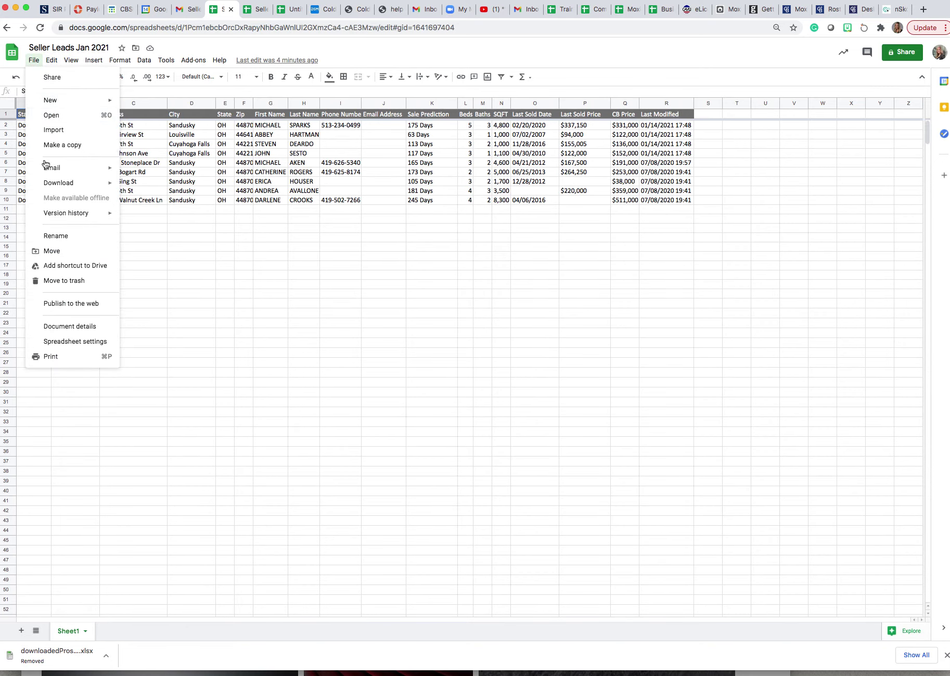
mouse_move(60, 188)
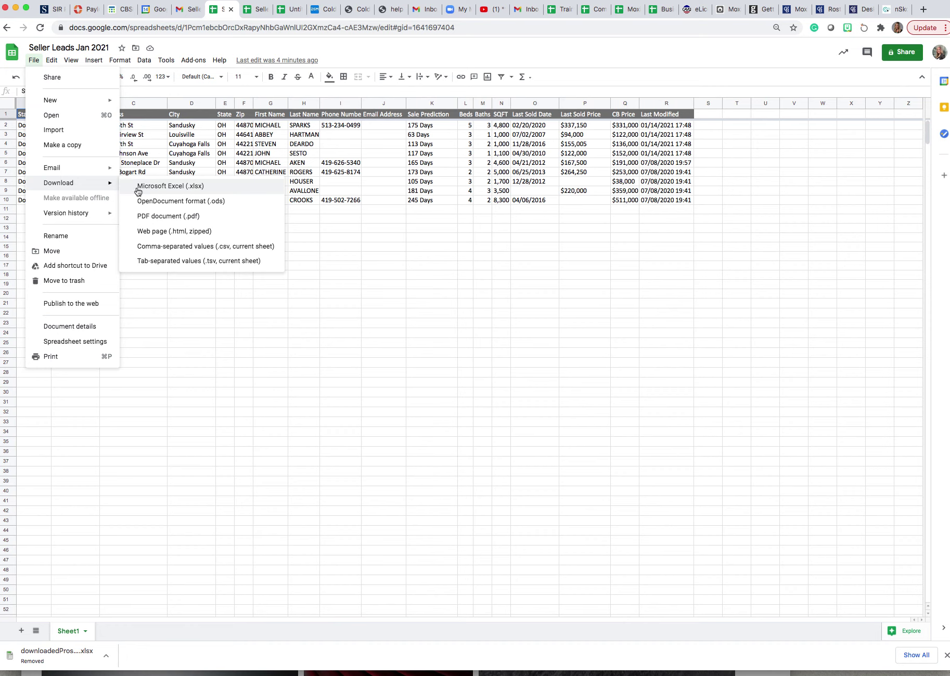
left_click(138, 192)
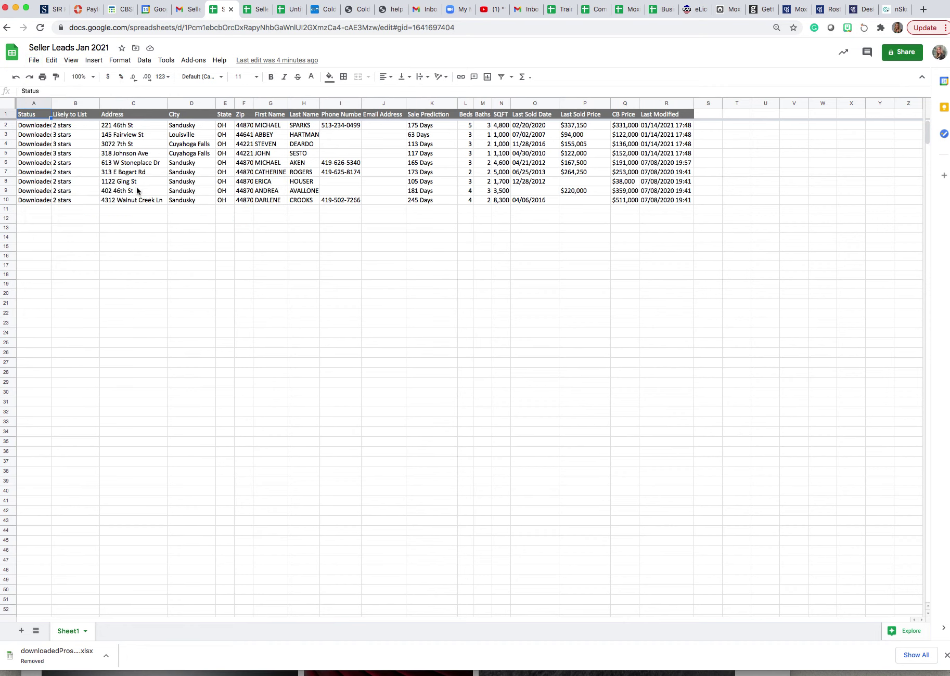